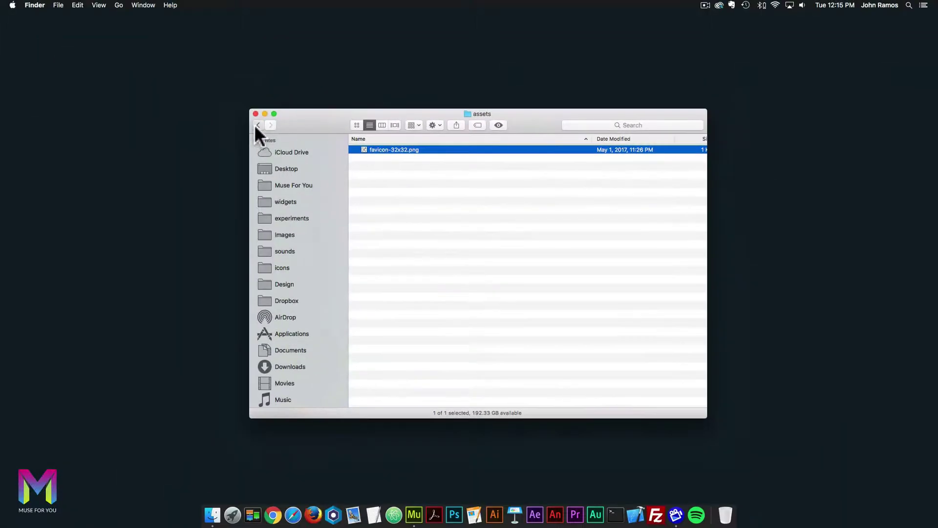
- View the overview image day-14-seo-and-favicon.png in the day-14-seo-and-favicon folder and close it
{"action": "left_click", "coordinate": [257, 125]}
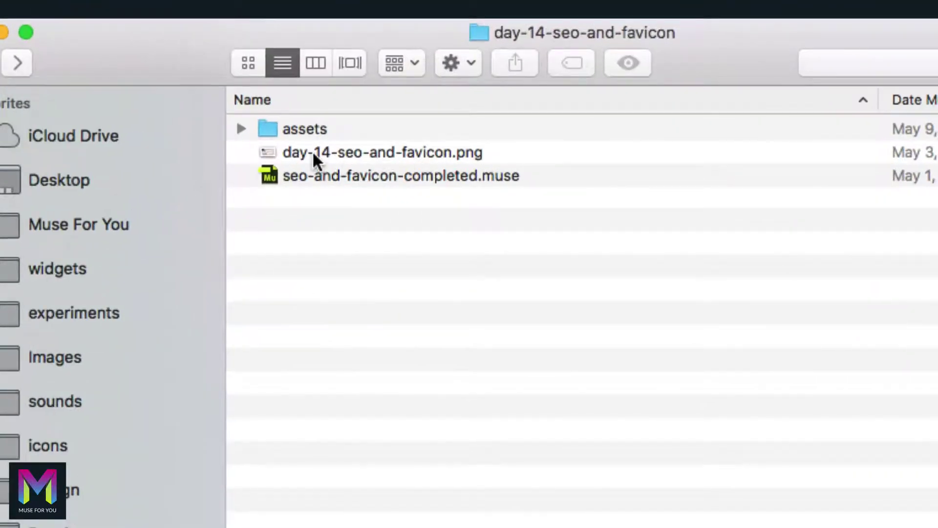
{"action": "left_click", "coordinate": [413, 155]}
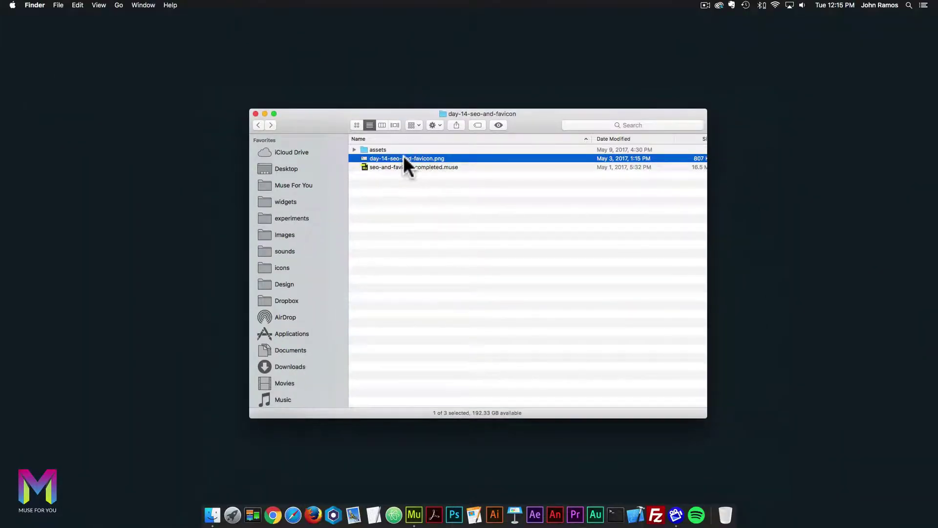
{"action": "double_click", "coordinate": [404, 156]}
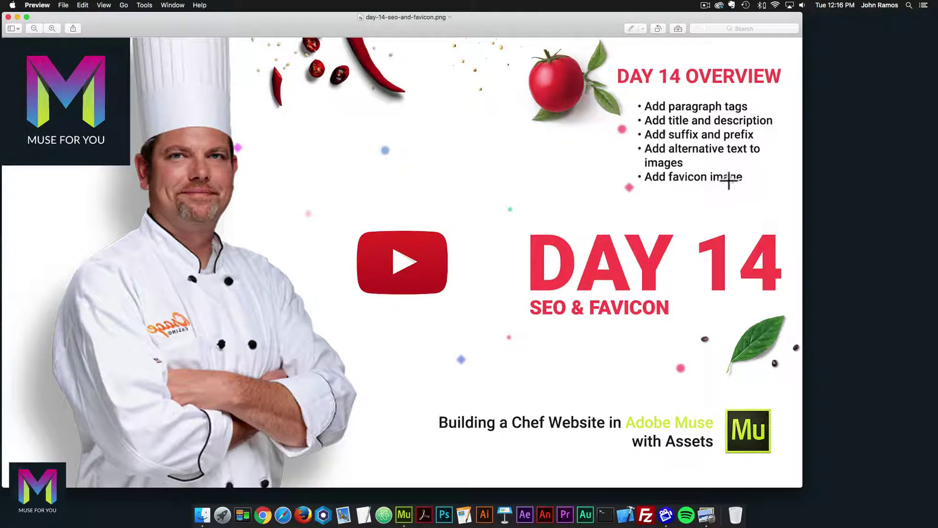
{"action": "left_click", "coordinate": [8, 17]}
{"action": "left_click", "coordinate": [297, 118]}
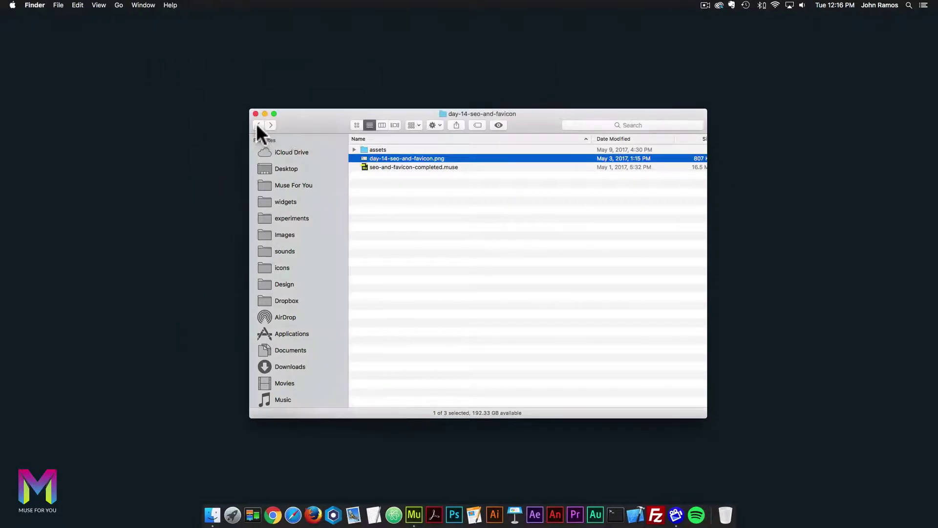
- Open chef-website-starting-file.muse from the muse-for-you-building-a-chef-website-in-adobe-muse folder and open its Home page
{"action": "left_click", "coordinate": [257, 125]}
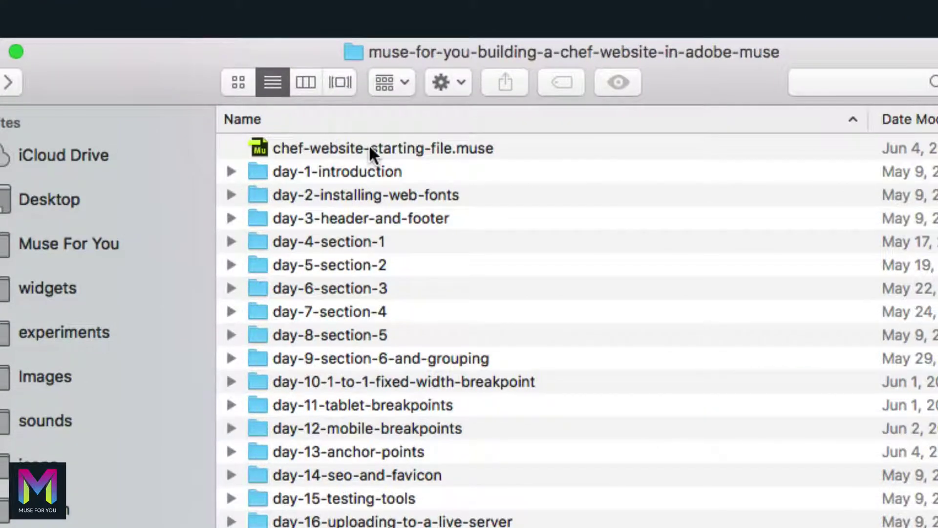
{"action": "left_click", "coordinate": [392, 150]}
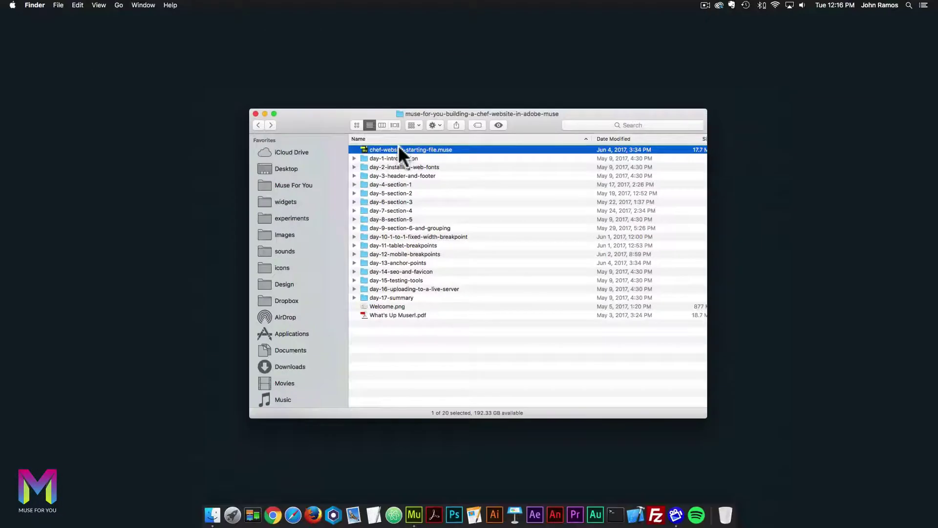
{"action": "double_click", "coordinate": [398, 149]}
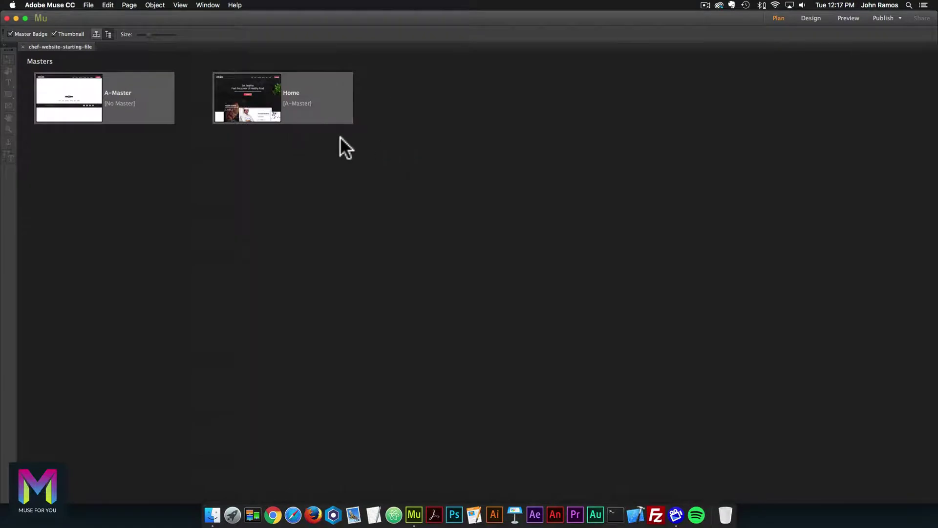
{"action": "double_click", "coordinate": [254, 107]}
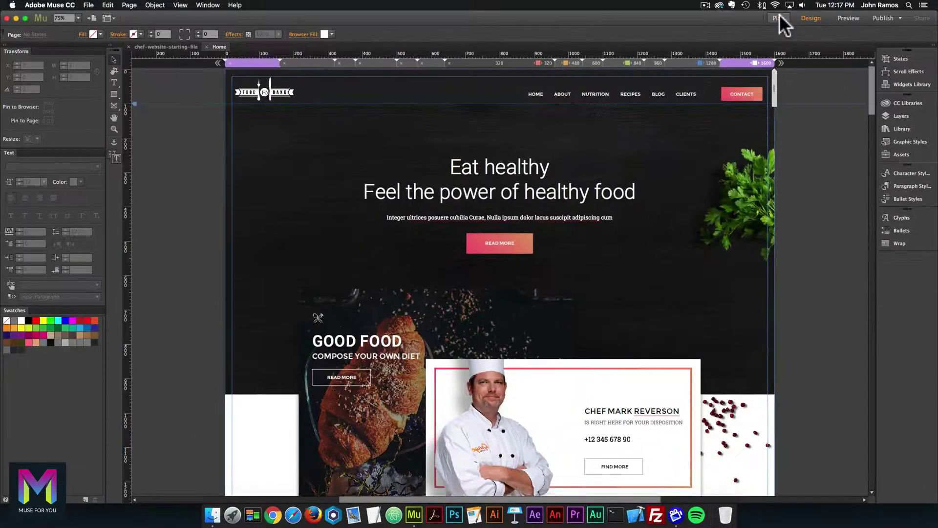
- Open the A-Master page, pin the header's navigation menu to the browser's top-right corner, and select the Contact button
{"action": "left_click", "coordinate": [777, 19]}
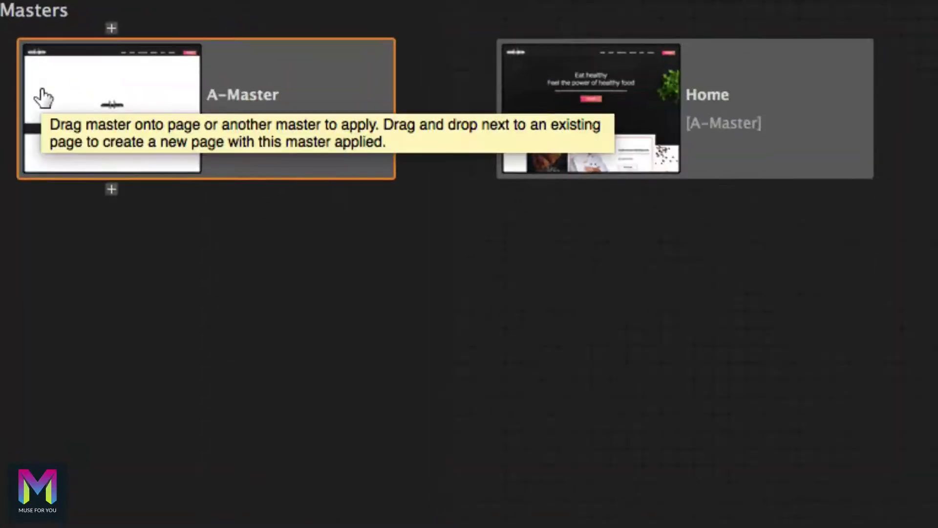
{"action": "double_click", "coordinate": [43, 98]}
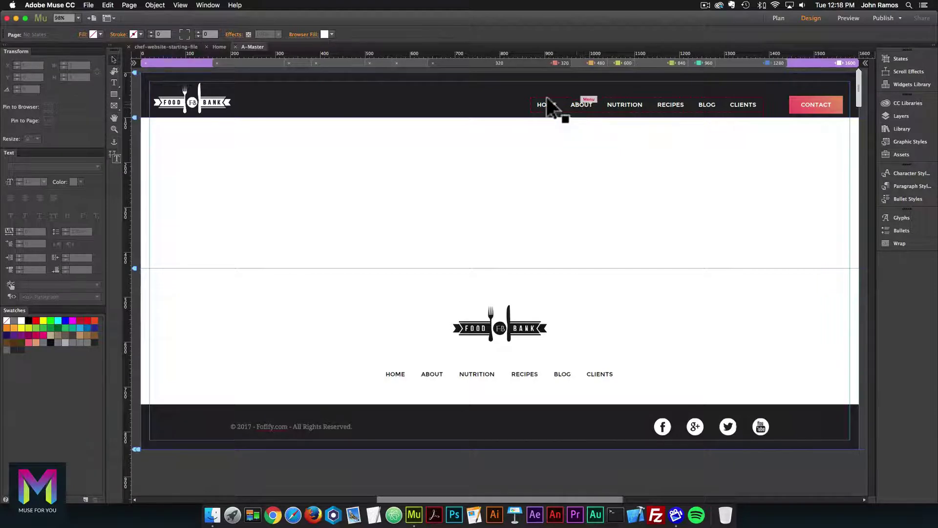
{"action": "left_click", "coordinate": [228, 107]}
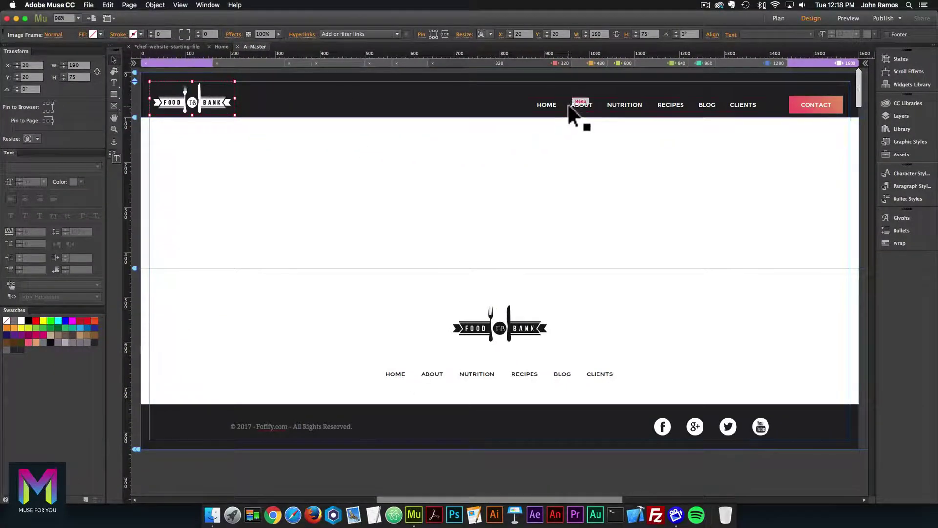
{"action": "left_click", "coordinate": [569, 107]}
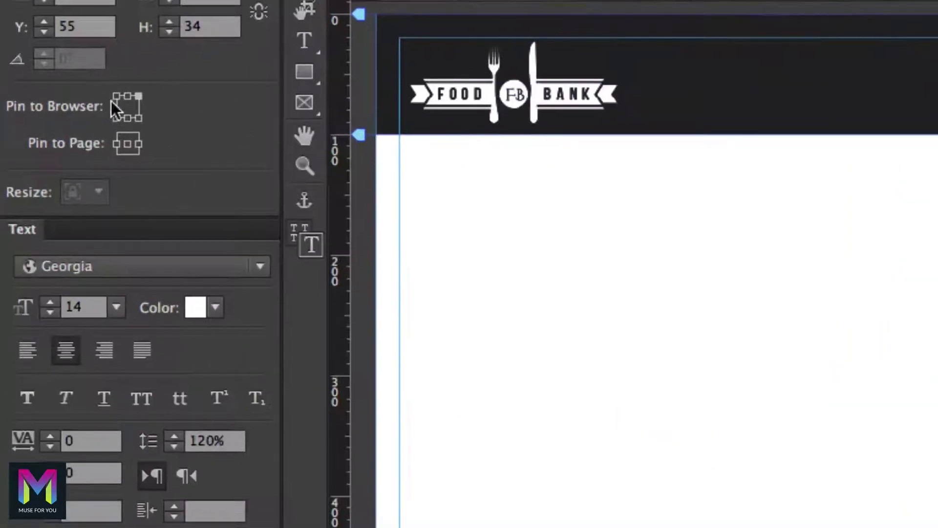
{"action": "left_click", "coordinate": [140, 96]}
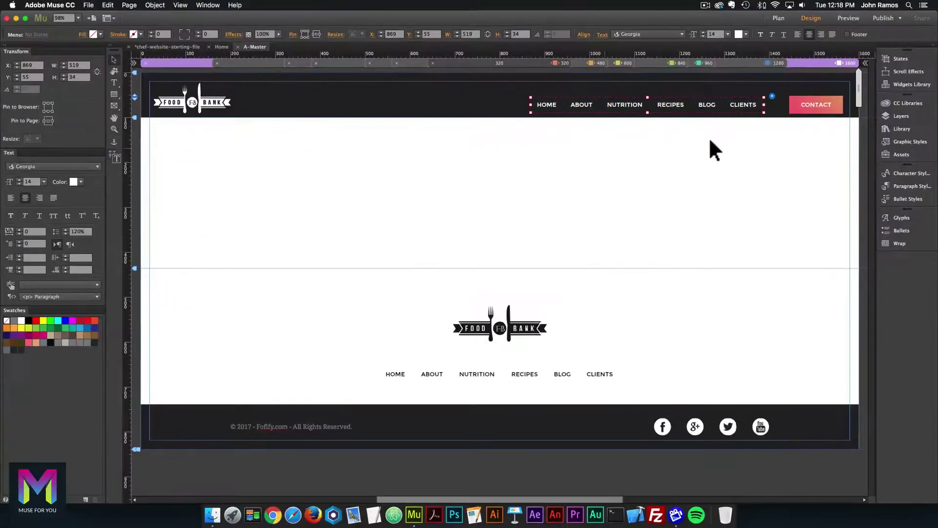
{"action": "left_click", "coordinate": [817, 104]}
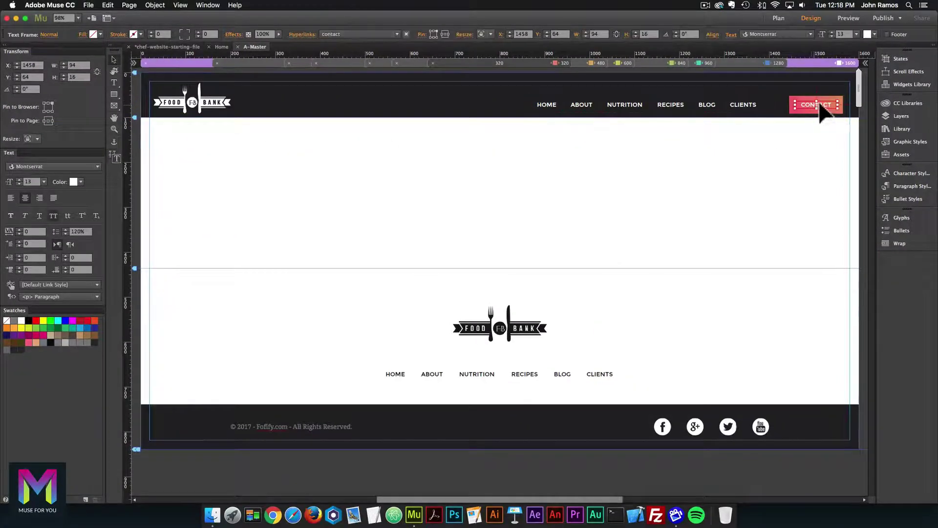
{"action": "key", "text": "Escape"}
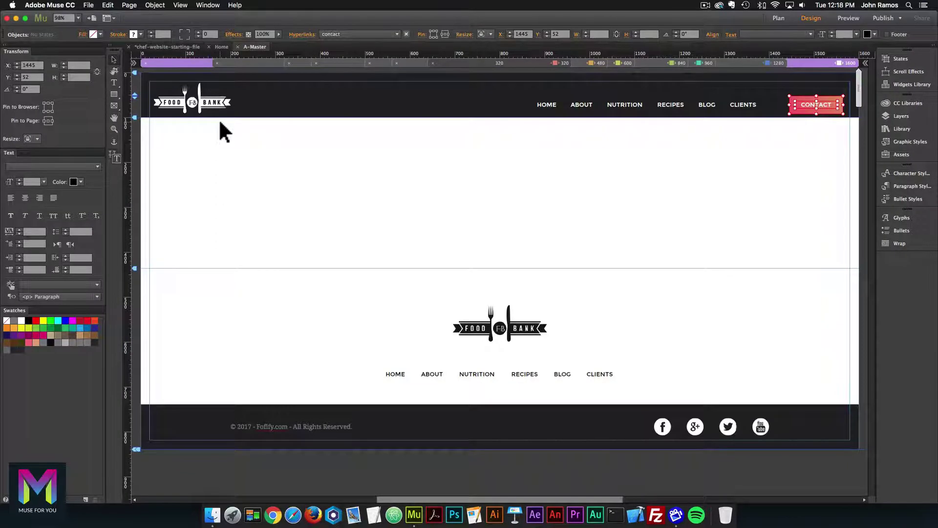
- Delete the full-width dark rectangle behind the header on A-Master and return to the Home page
{"action": "left_click", "coordinate": [384, 107]}
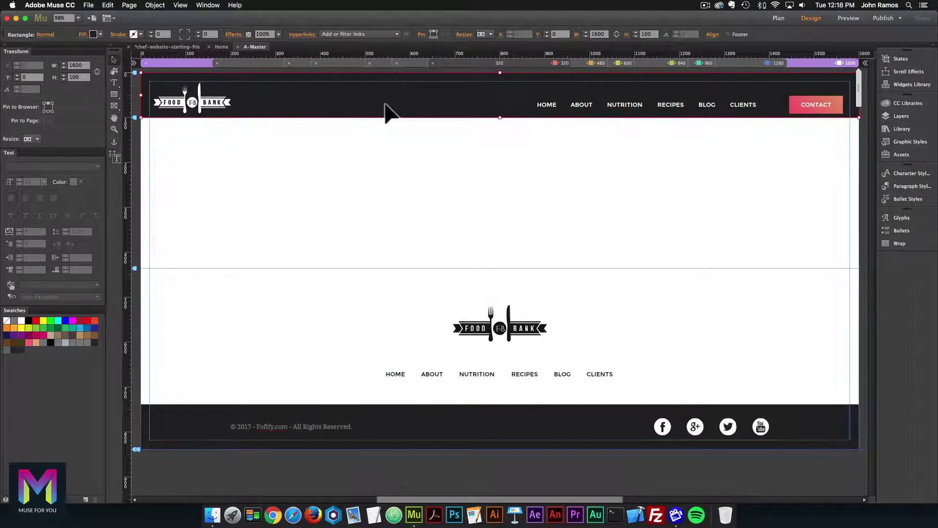
{"action": "key", "text": "Delete"}
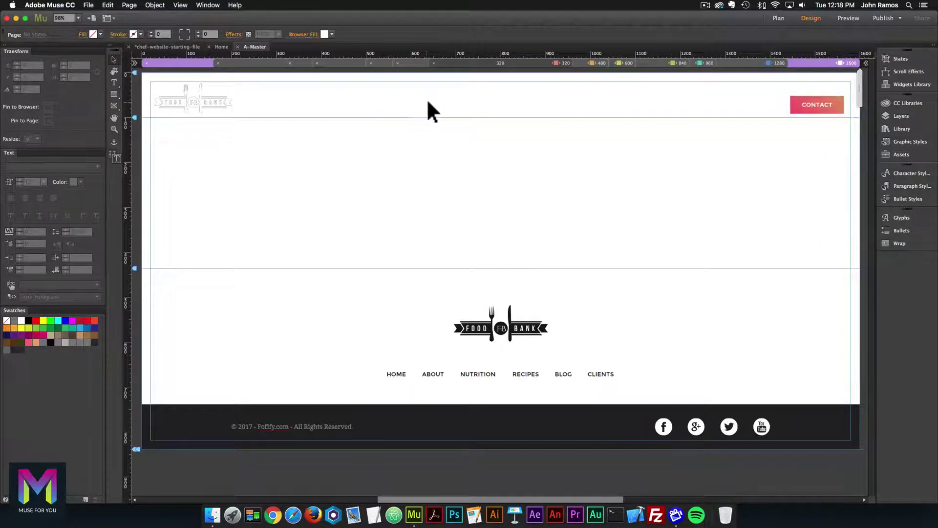
{"action": "key", "text": "cmd+z"}
{"action": "key", "text": "cmd+z"}
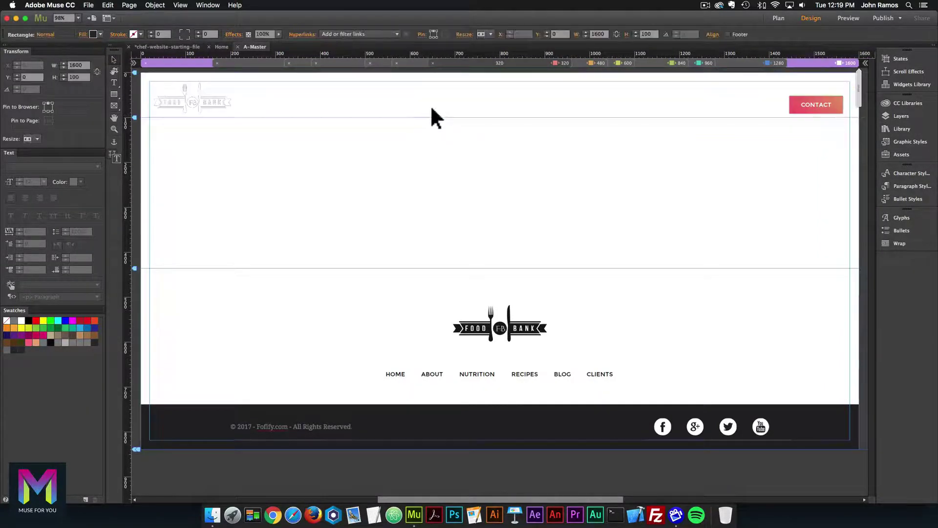
{"action": "key", "text": "Escape"}
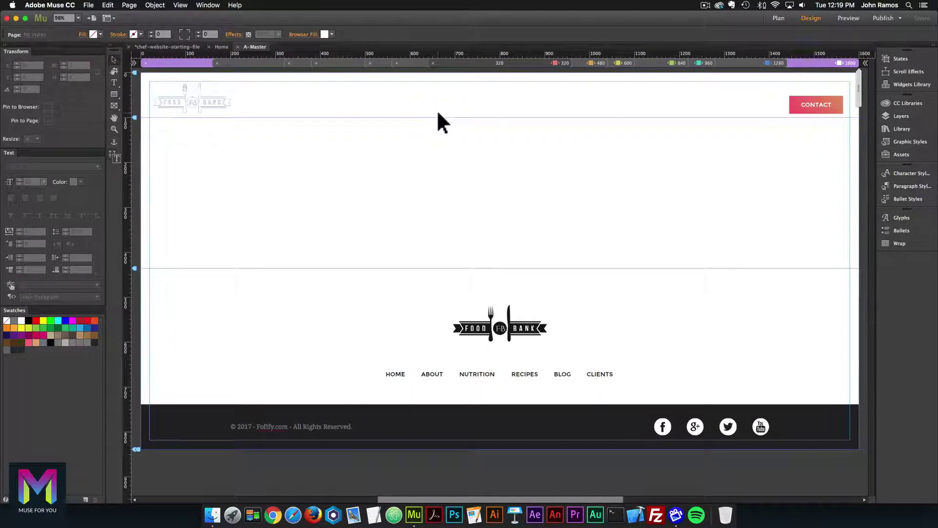
{"action": "left_click", "coordinate": [777, 18]}
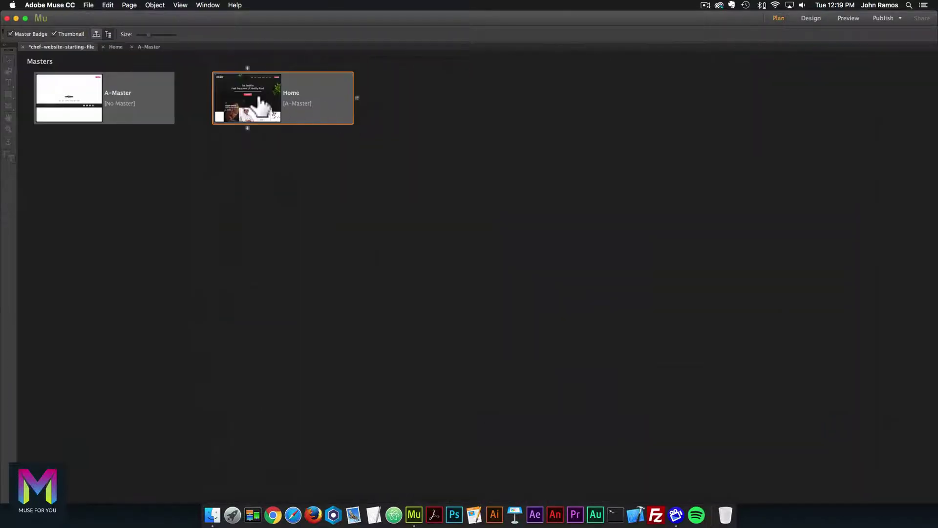
{"action": "double_click", "coordinate": [259, 102]}
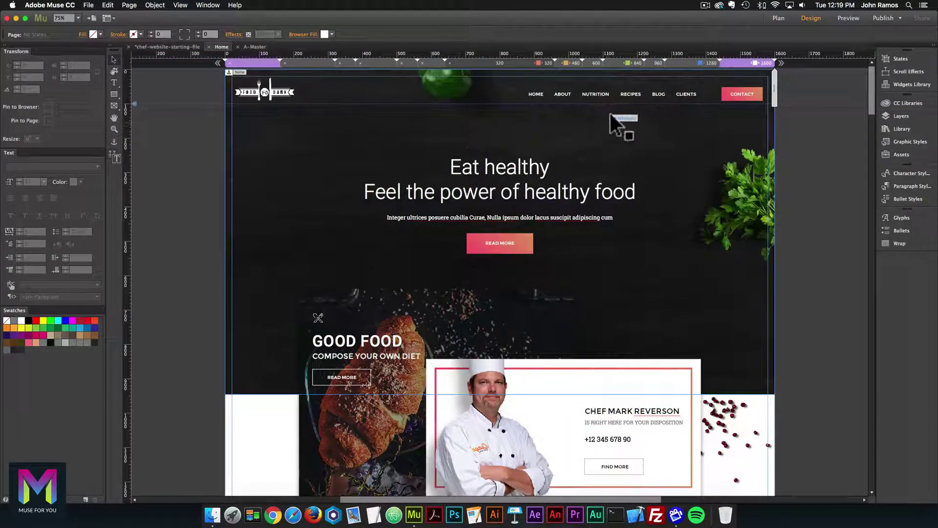
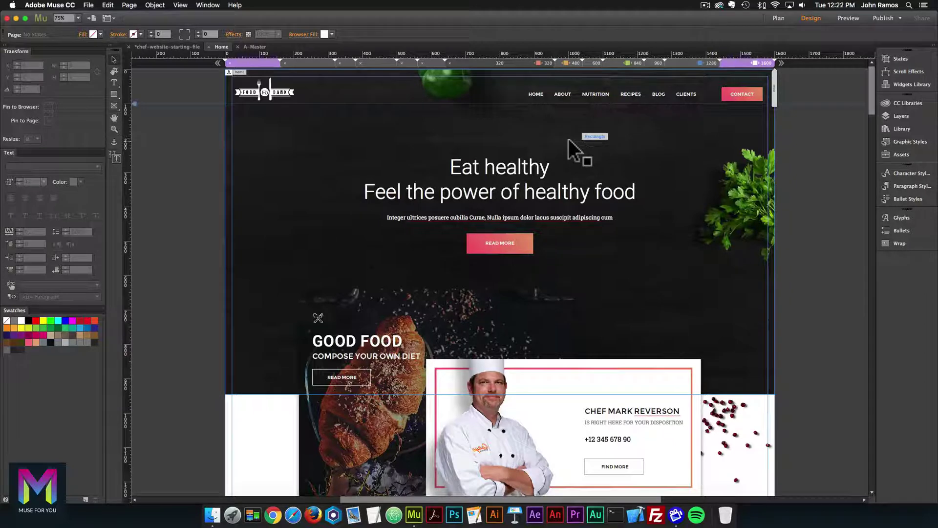
- Switch to Chrome and search Google for "muse for you"
{"action": "left_click", "coordinate": [271, 513]}
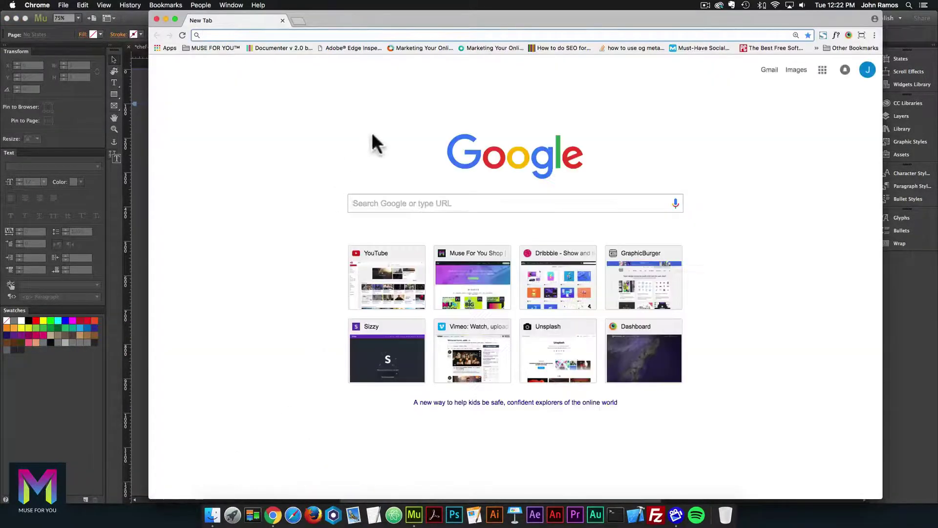
{"action": "left_click", "coordinate": [460, 203]}
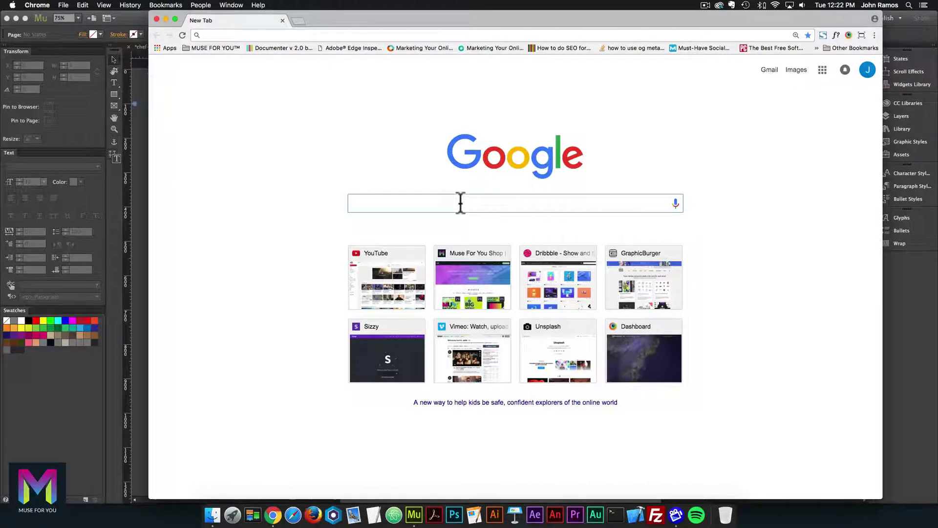
{"action": "type", "text": "muse for you"}
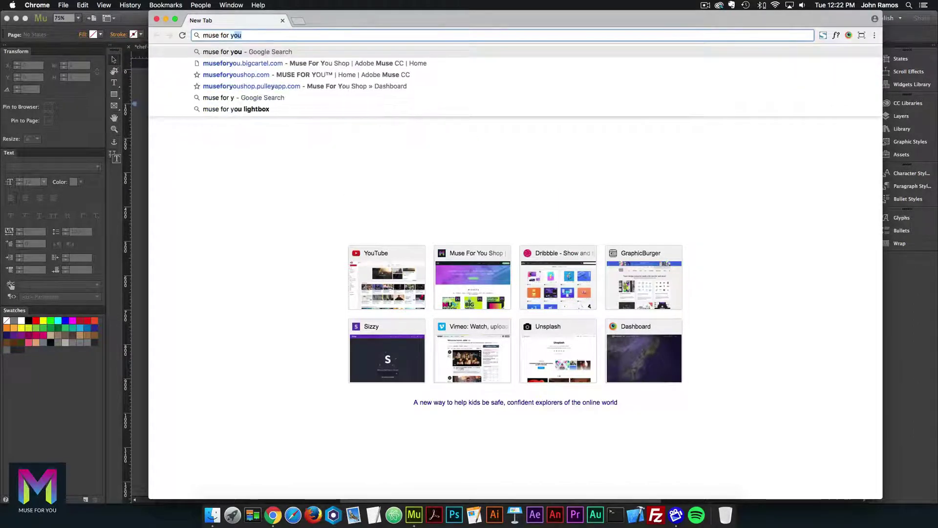
{"action": "key", "text": "Return"}
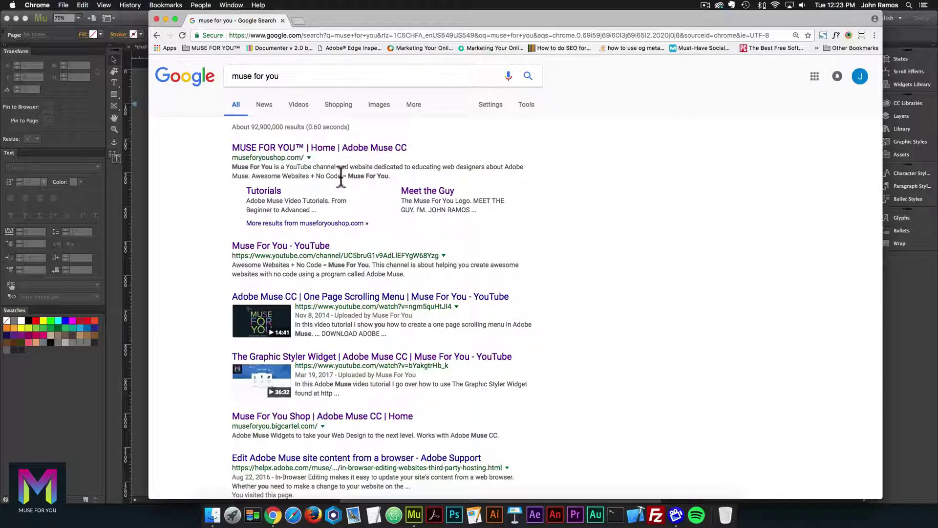
- Switch back to Adobe Muse and rename the Home page in the site plan as "Chef Mark"
{"action": "left_click", "coordinate": [137, 121]}
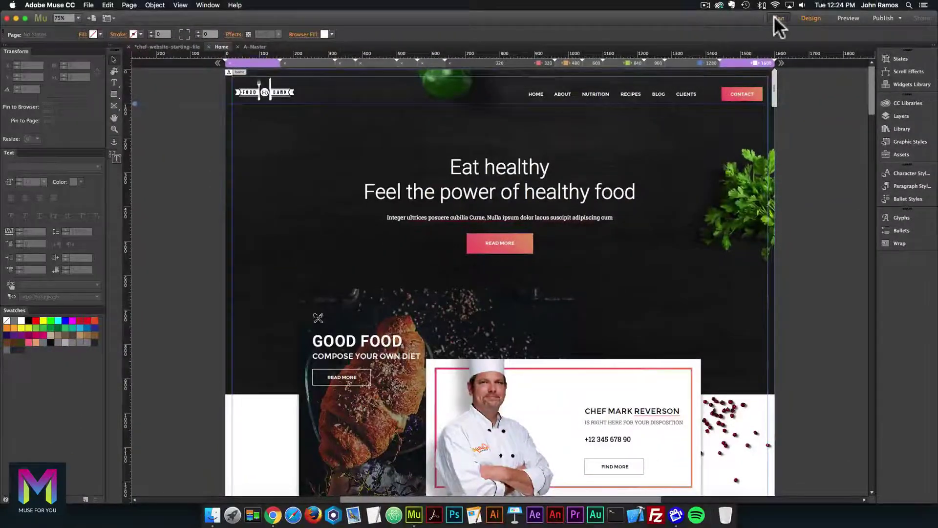
{"action": "left_click", "coordinate": [773, 17]}
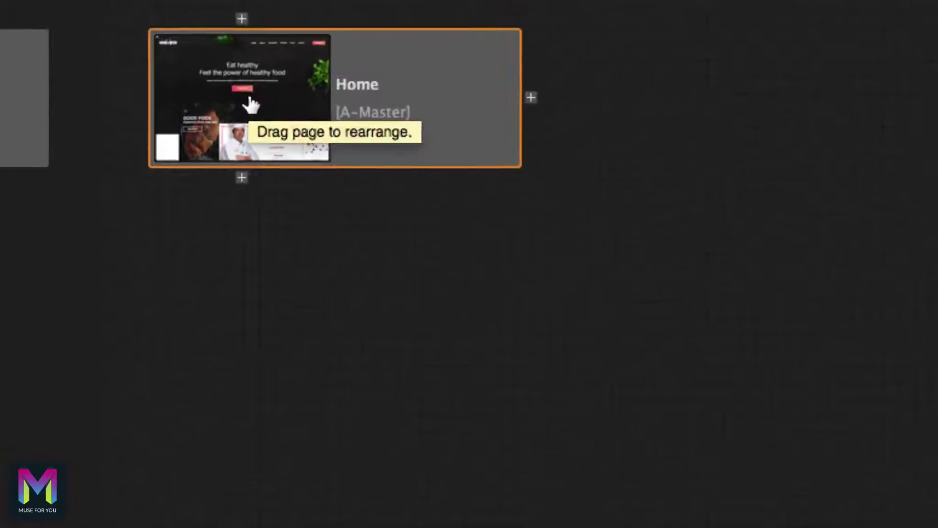
{"action": "double_click", "coordinate": [356, 88]}
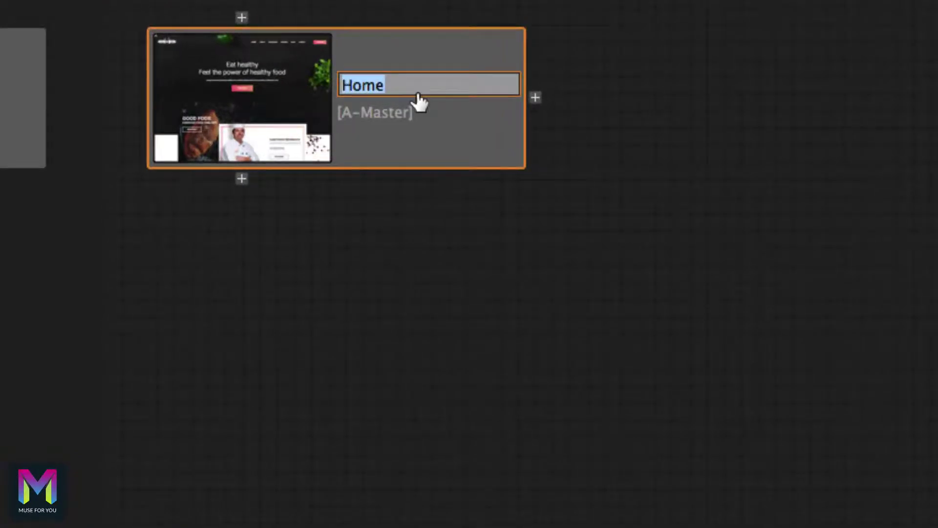
{"action": "type", "text": "Chef Mark"}
{"action": "key", "text": "Return"}
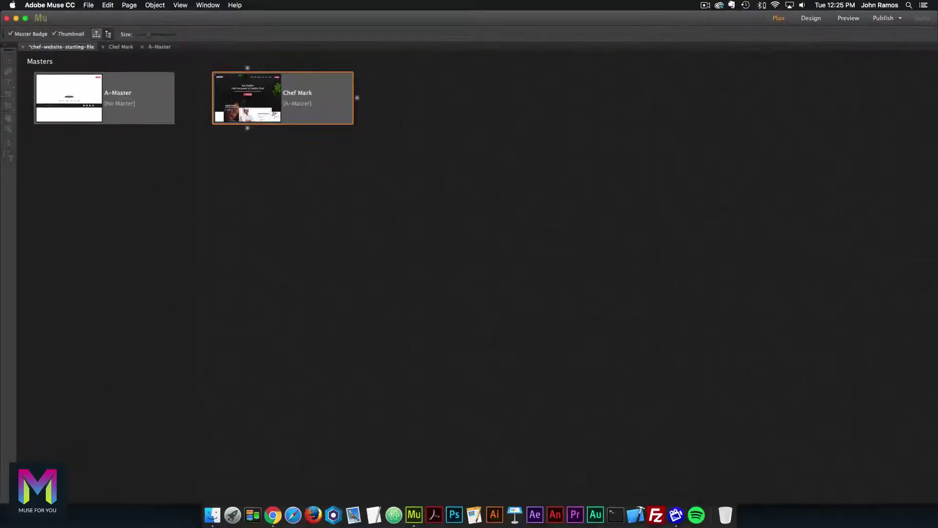
- Open the renamed Chef Mark page from the site plan in Design view
{"action": "double_click", "coordinate": [276, 115]}
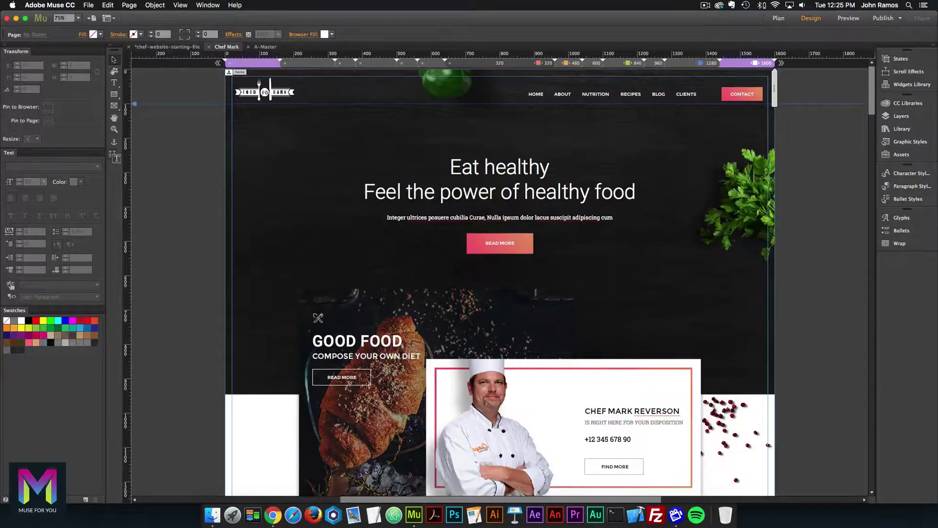
{"action": "left_click", "coordinate": [89, 5]}
{"action": "left_click", "coordinate": [139, 150]}
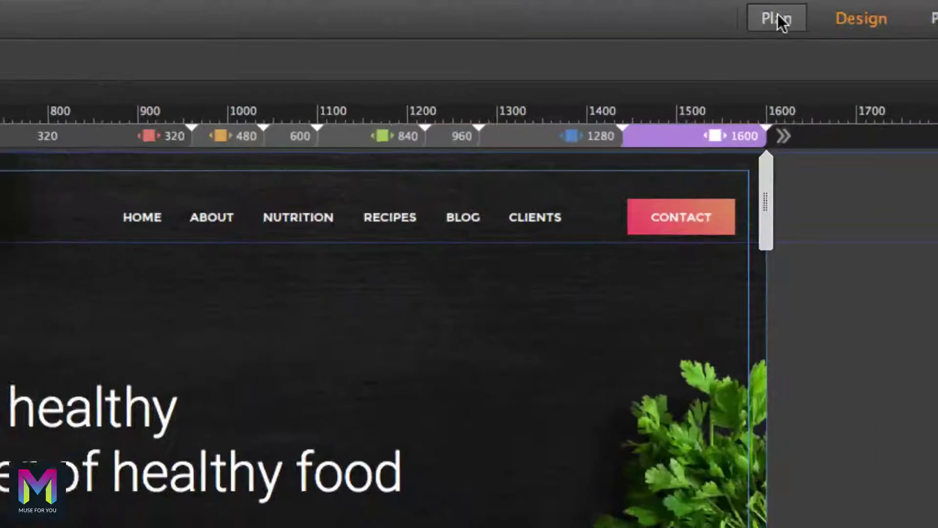
- Open the A-Master page from the site plan and bring up the metadata settings in its page properties
{"action": "left_click", "coordinate": [778, 18]}
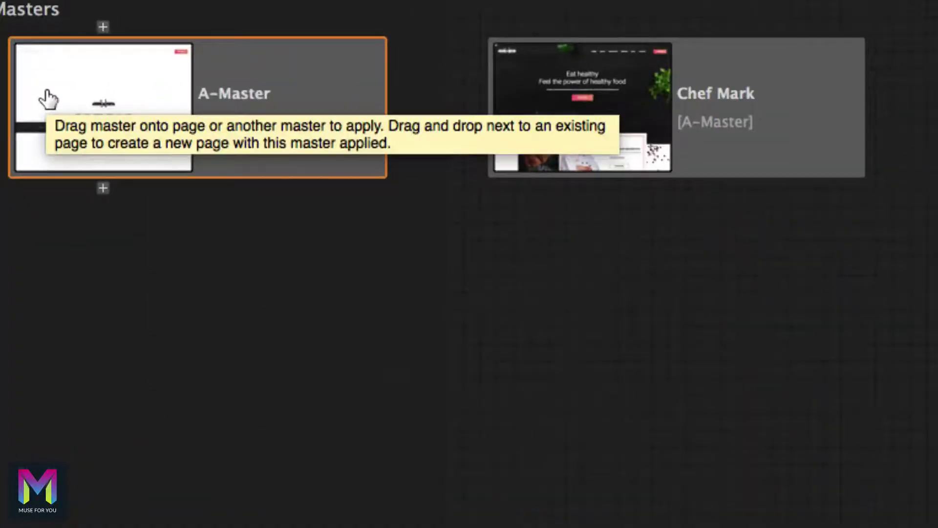
{"action": "double_click", "coordinate": [49, 99]}
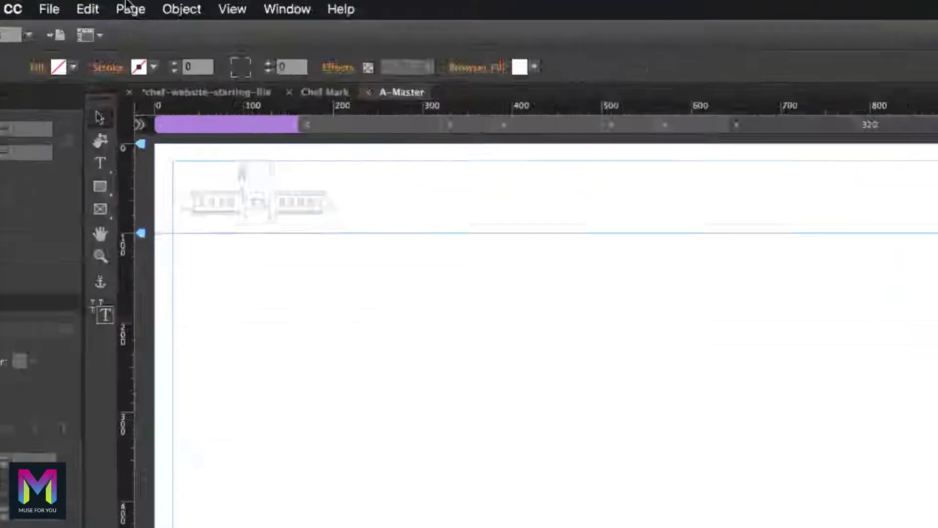
{"action": "left_click", "coordinate": [129, 5]}
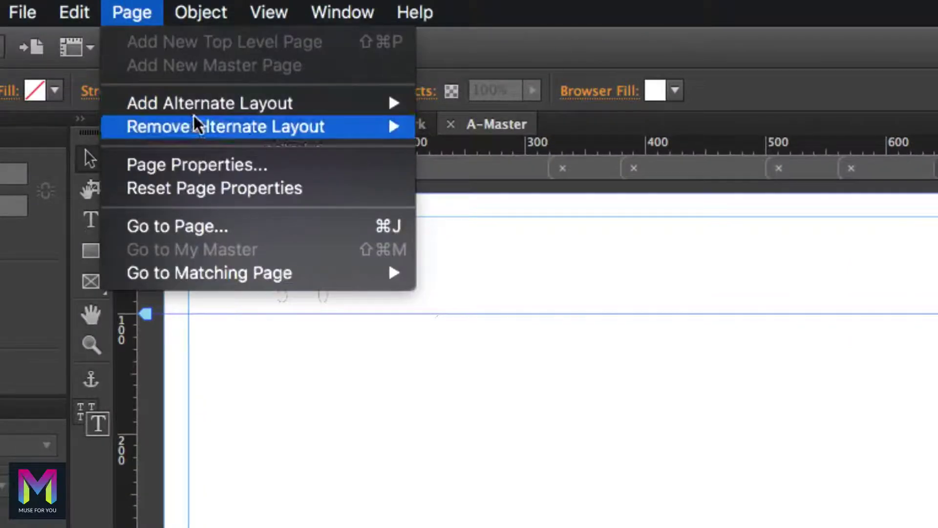
{"action": "left_click", "coordinate": [197, 164]}
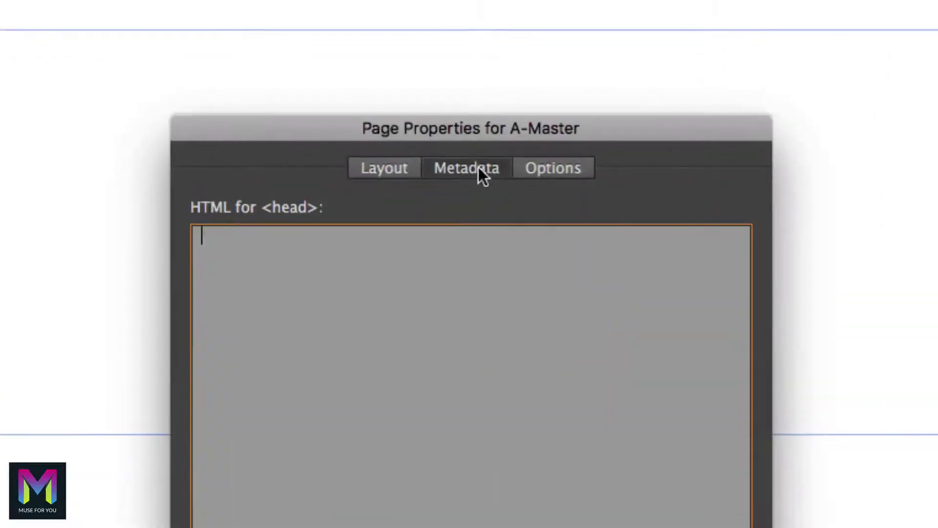
{"action": "left_click", "coordinate": [393, 167]}
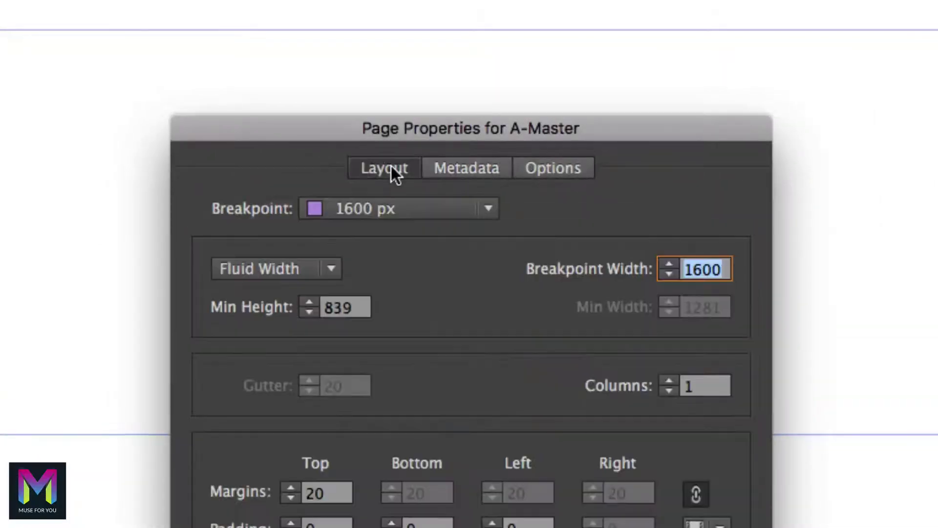
{"action": "left_click", "coordinate": [544, 166]}
{"action": "left_click", "coordinate": [466, 169]}
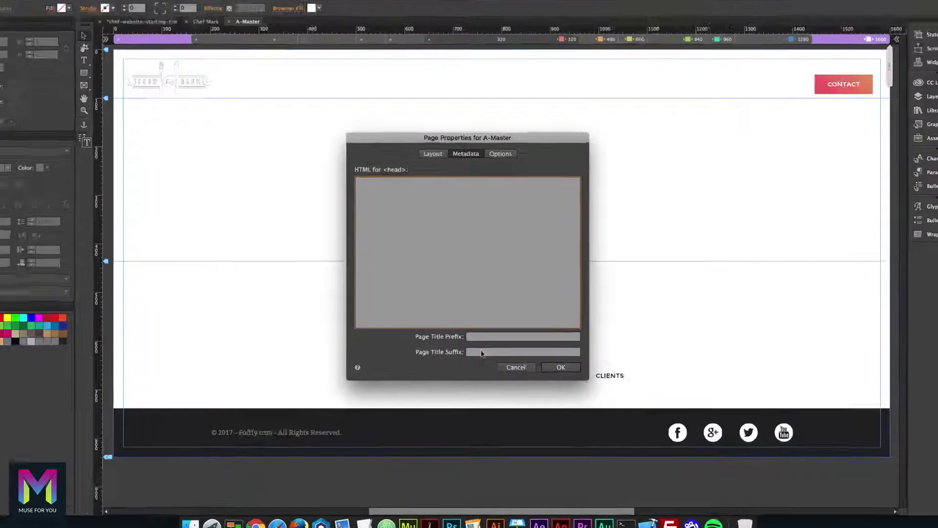
- Set A-Master's page title prefix to "Food Bank | "
{"action": "left_click", "coordinate": [472, 338]}
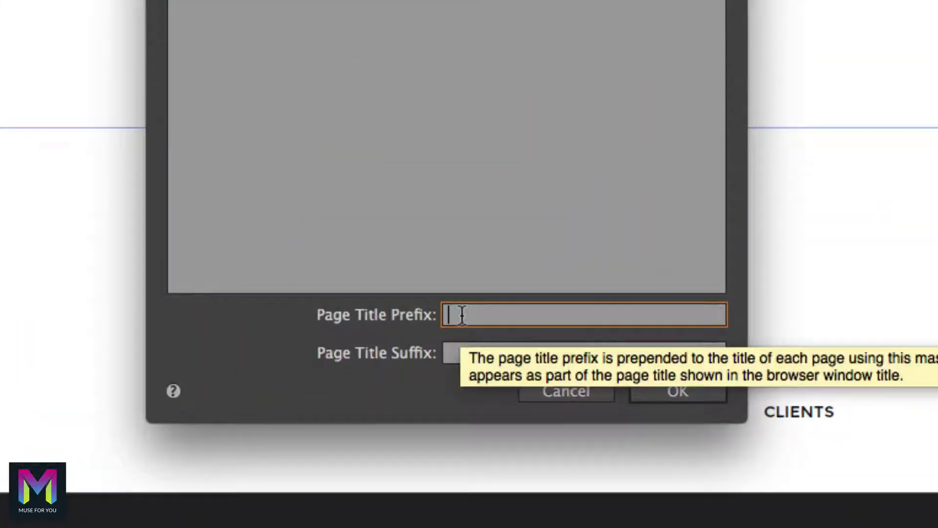
{"action": "left_click", "coordinate": [467, 353]}
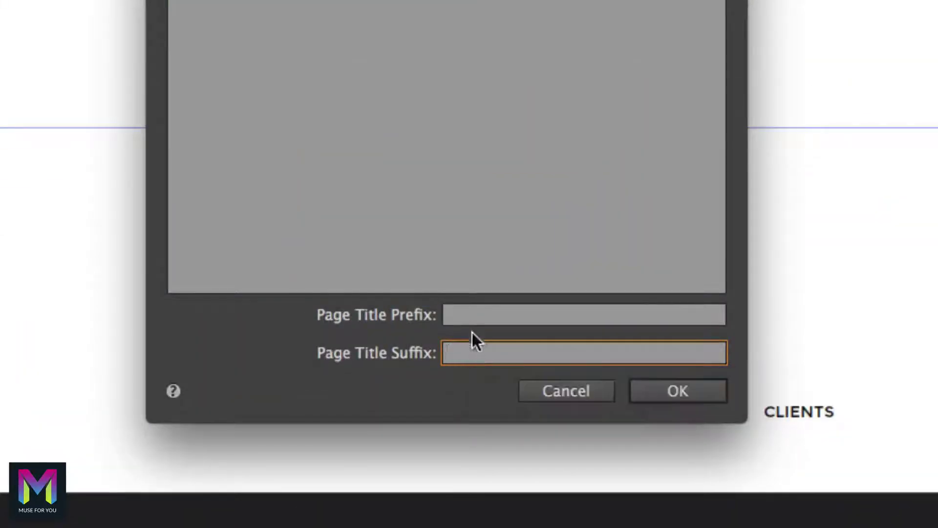
{"action": "left_click", "coordinate": [465, 318]}
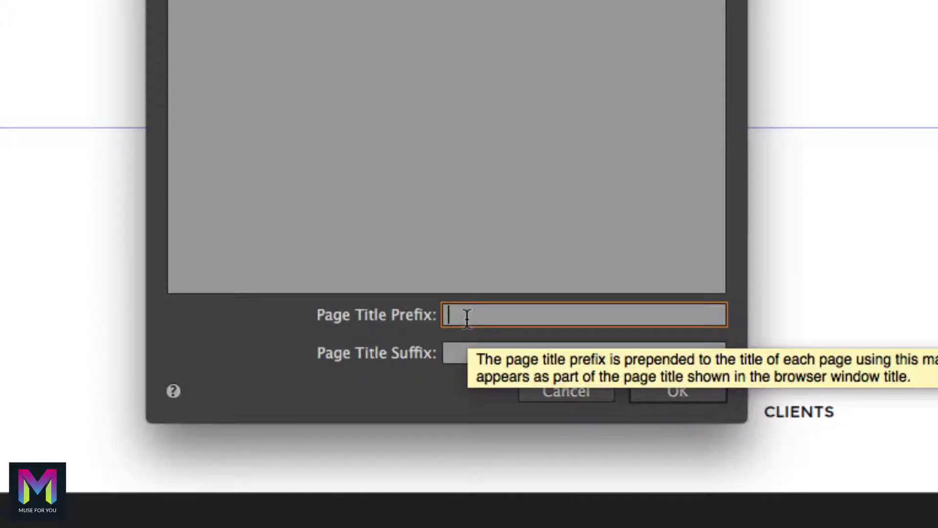
{"action": "type", "text": "Food Bank"}
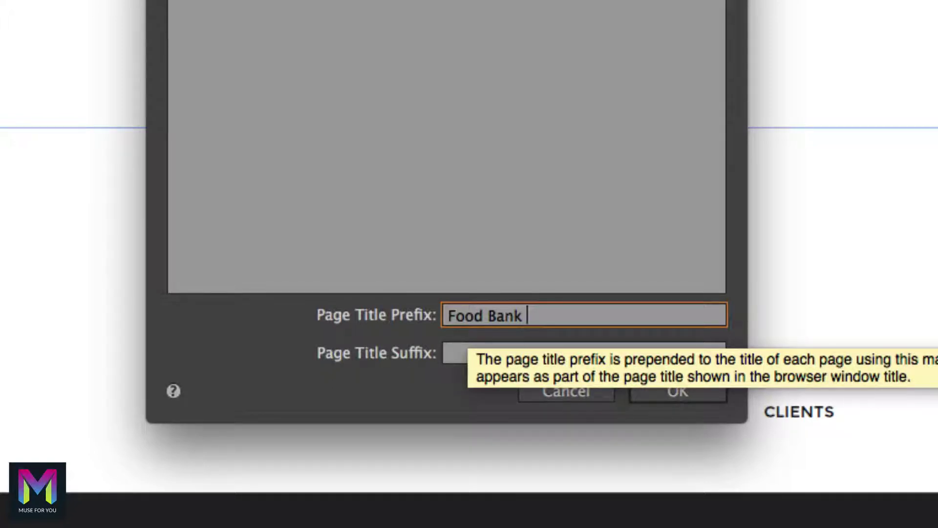
{"action": "type", "text": "|"}
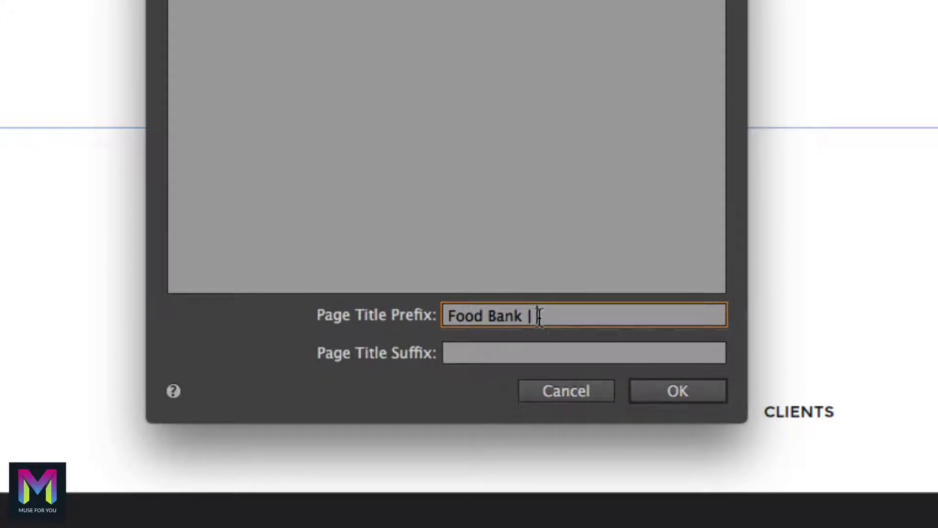
- Set A-Master's page title suffix to " | Kansas City, Missouri" and apply the page properties
{"action": "left_click", "coordinate": [515, 342]}
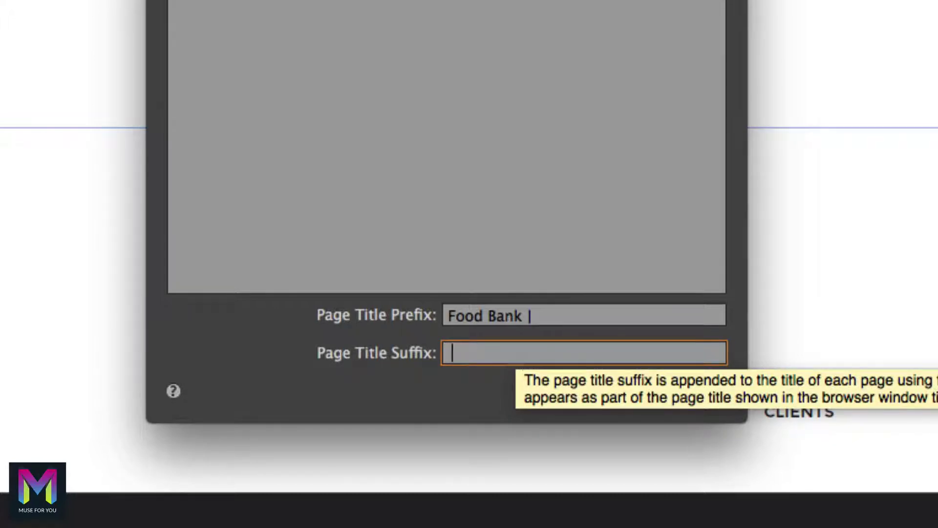
{"action": "type", "text": "| Kansas Missou"}
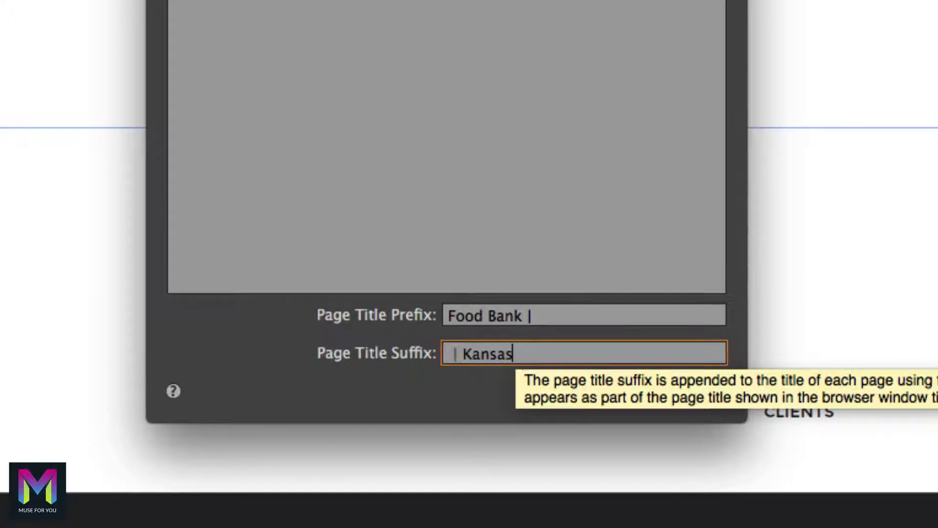
{"action": "key", "text": "BackSpace"}
{"action": "key", "text": "BackSpace"}
{"action": "key", "text": "BackSpace"}
{"action": "key", "text": "BackSpace"}
{"action": "key", "text": "BackSpace"}
{"action": "key", "text": "BackSpace"}
{"action": "key", "text": "BackSpace"}
{"action": "key", "text": "BackSpace"}
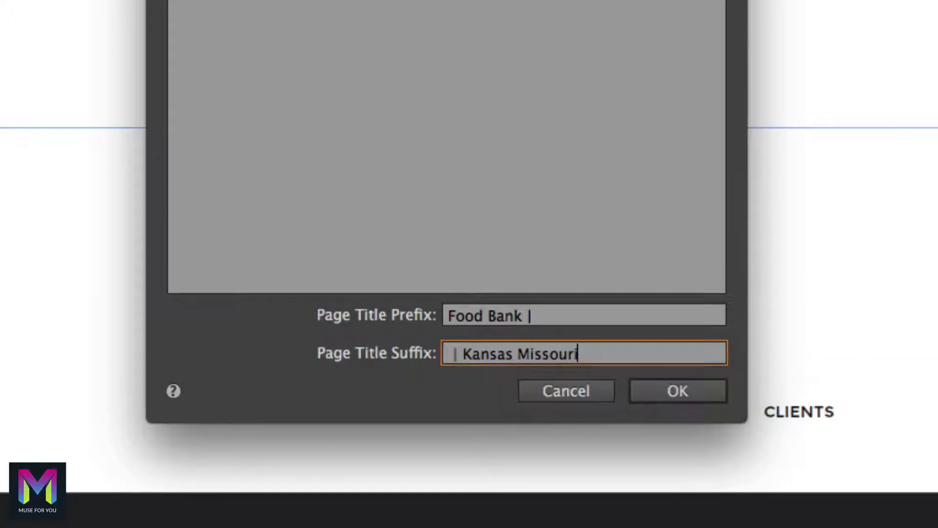
{"action": "type", "text": "Ci"}
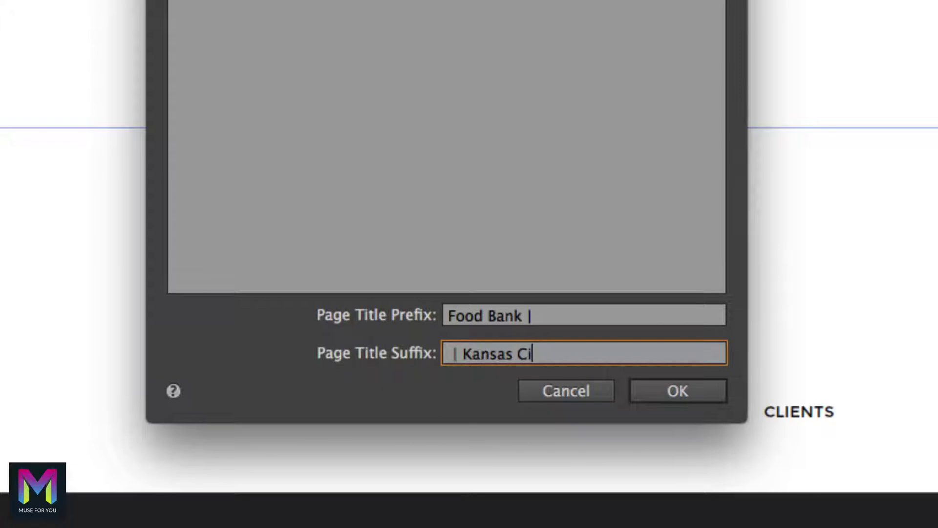
{"action": "type", "text": "ty, Missouri"}
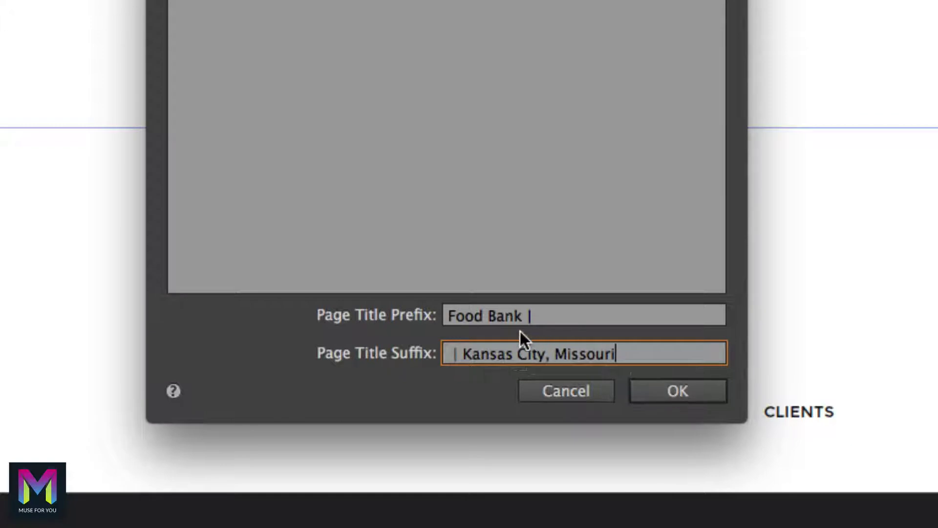
{"action": "left_click", "coordinate": [540, 316]}
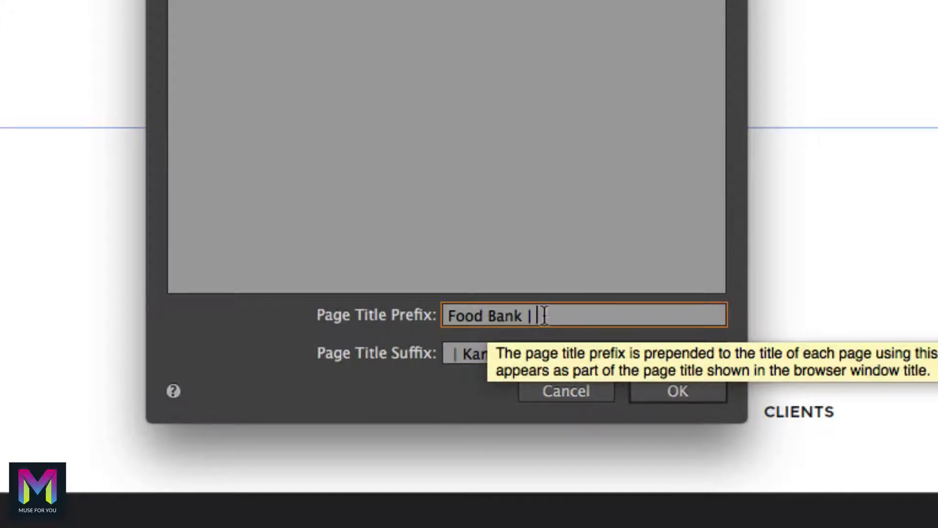
{"action": "left_click", "coordinate": [452, 352]}
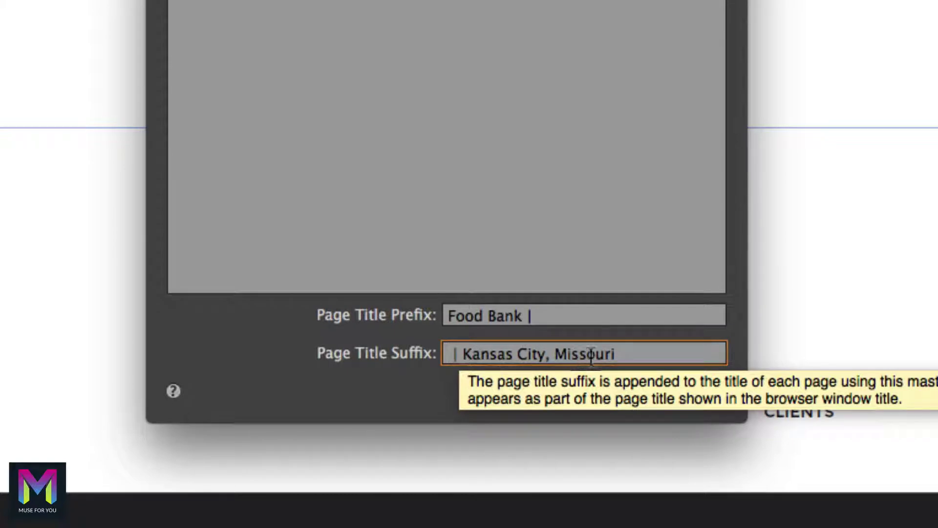
{"action": "left_click", "coordinate": [629, 352]}
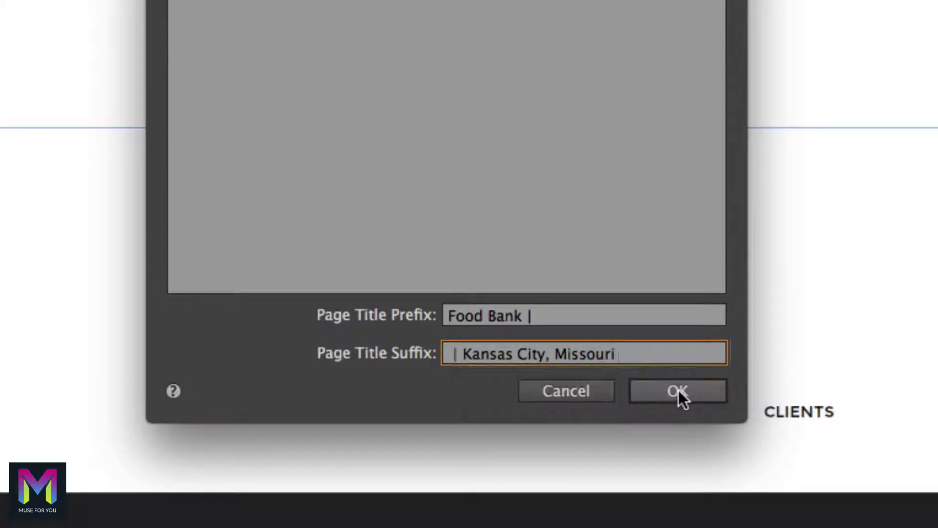
{"action": "left_click", "coordinate": [677, 390]}
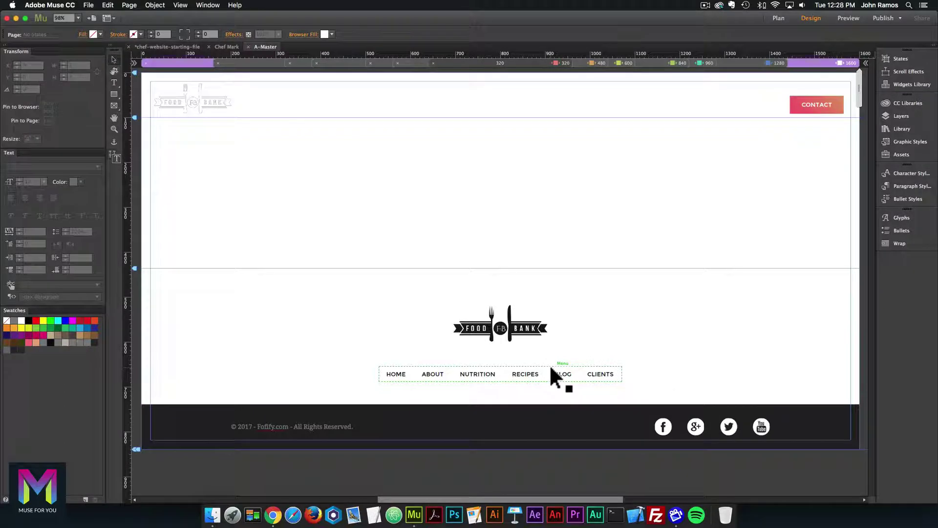
- Open the Chef Mark page from the site plan and preview it in the browser
{"action": "left_click", "coordinate": [772, 18]}
{"action": "double_click", "coordinate": [258, 101]}
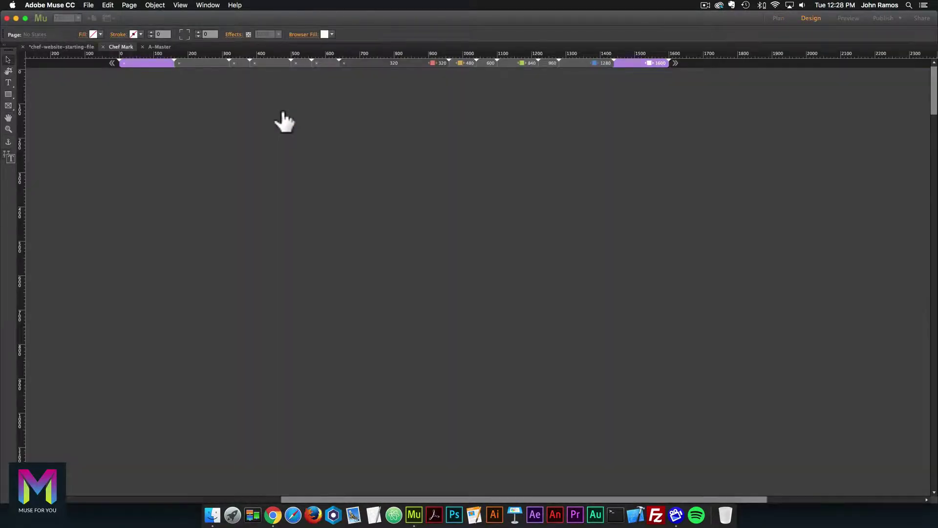
{"action": "left_click", "coordinate": [89, 5]}
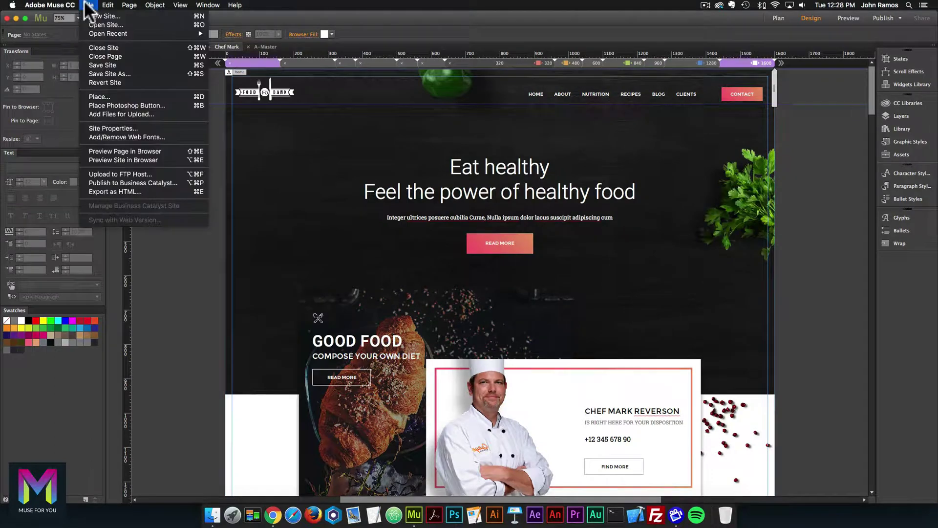
{"action": "left_click", "coordinate": [125, 147]}
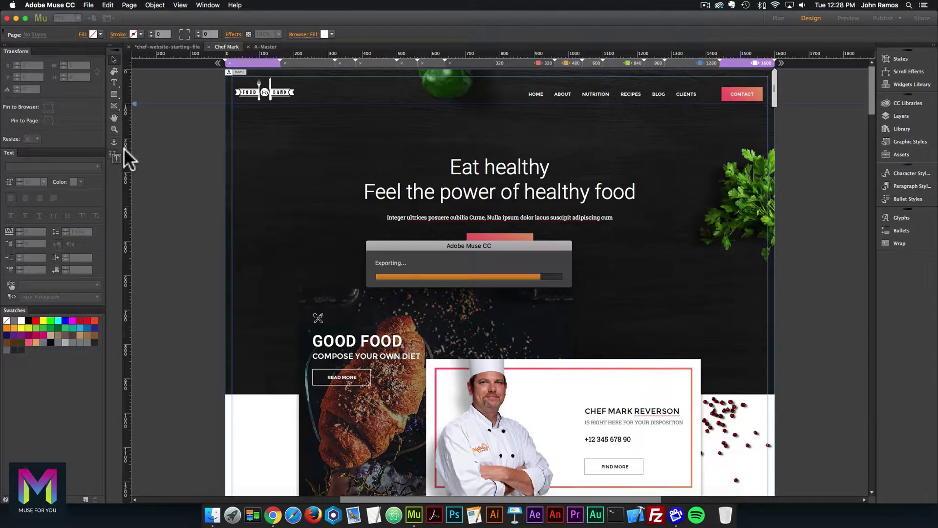
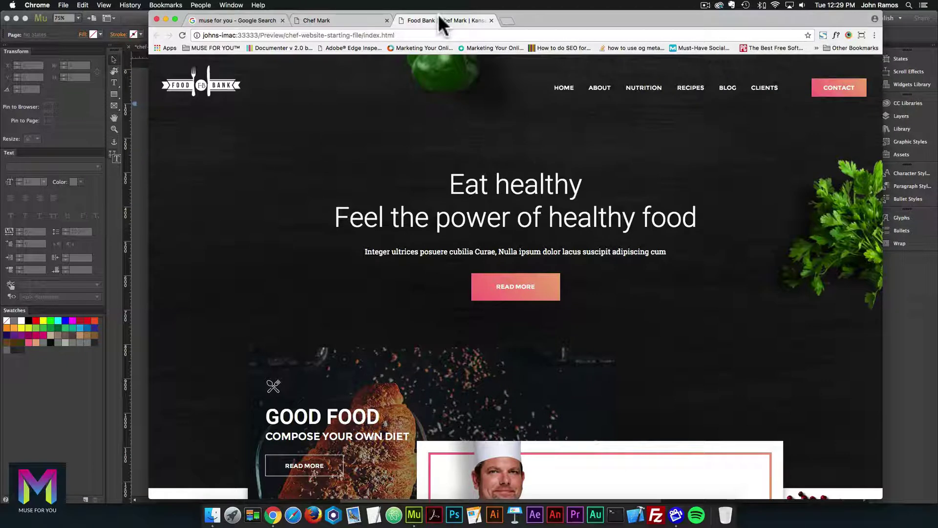
- Switch back to Adobe Muse and open the Chef Mark page's properties to review its layout, metadata and page options
{"action": "left_click", "coordinate": [141, 137]}
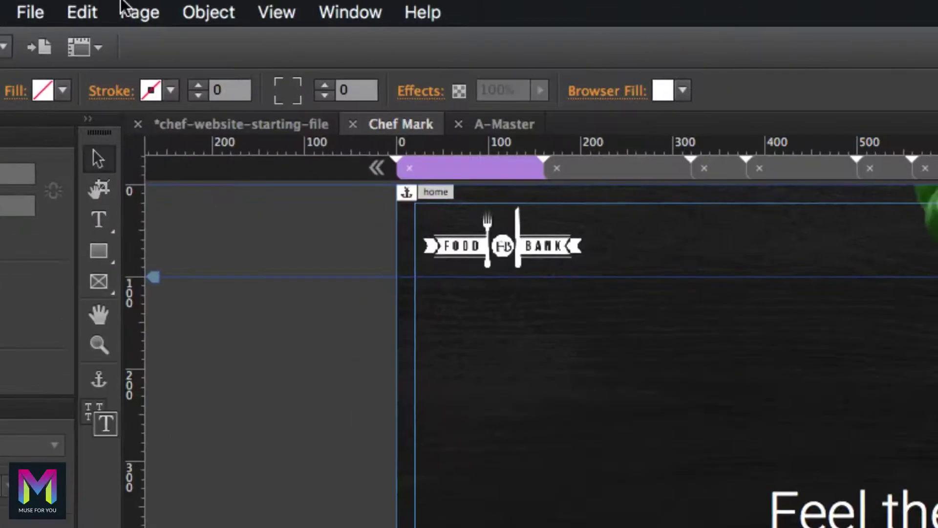
{"action": "left_click", "coordinate": [126, 4]}
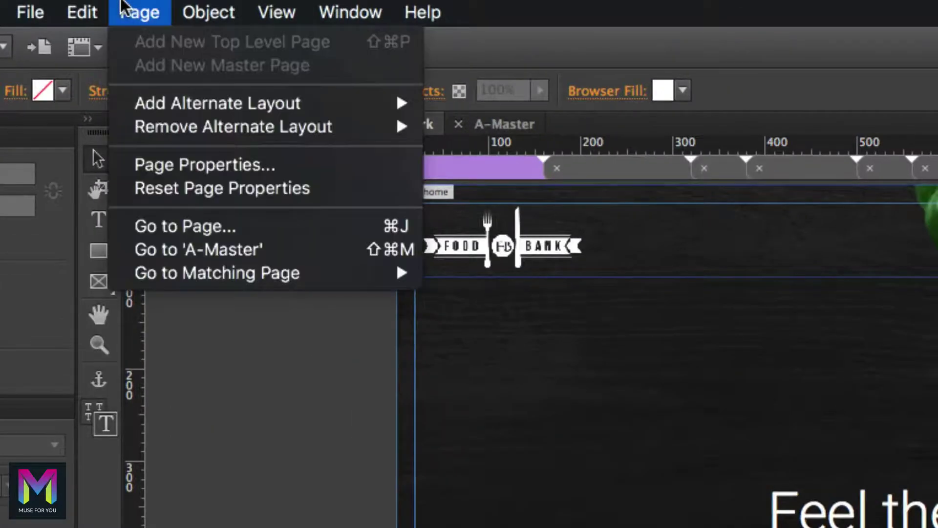
{"action": "left_click", "coordinate": [195, 168]}
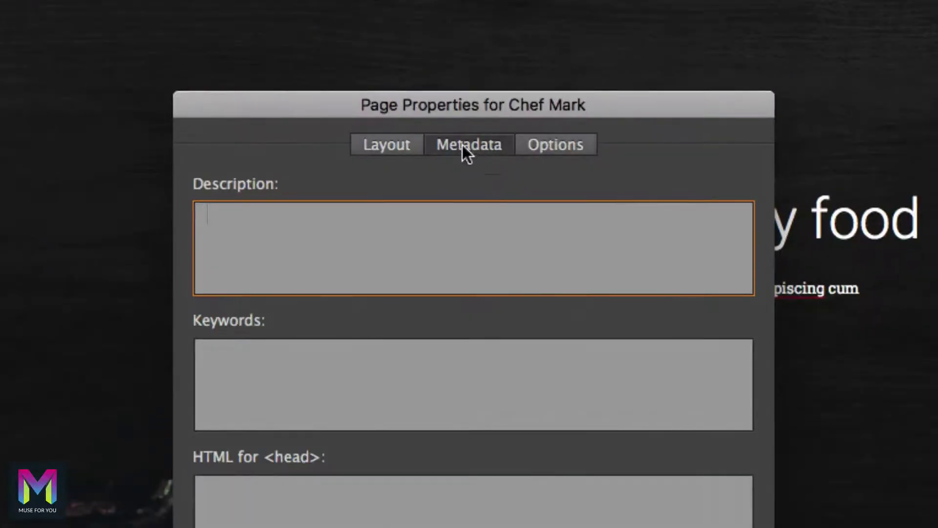
{"action": "left_click", "coordinate": [390, 145]}
{"action": "left_click", "coordinate": [555, 144]}
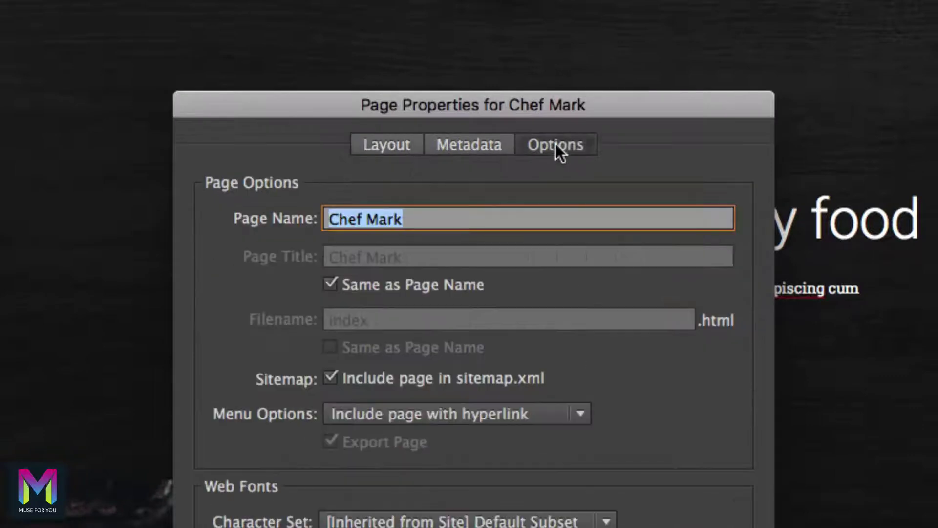
{"action": "left_click", "coordinate": [480, 144]}
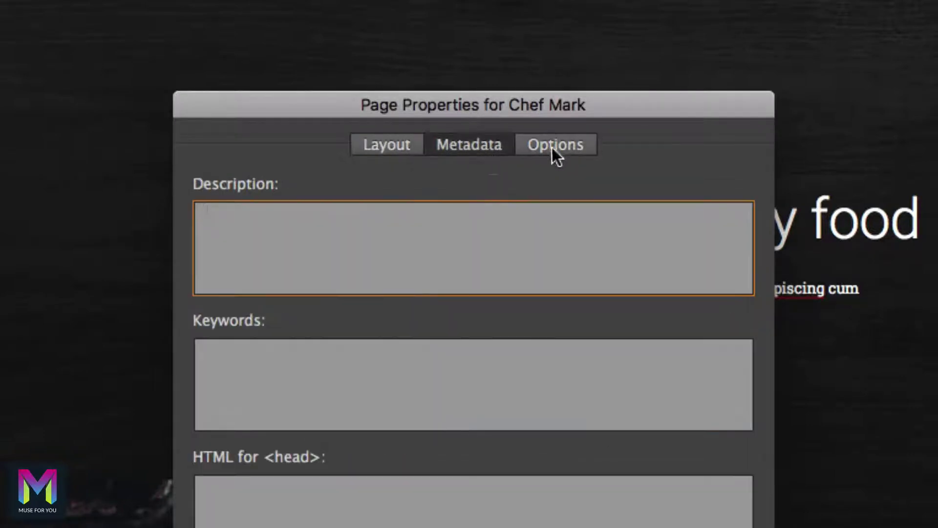
{"action": "left_click", "coordinate": [559, 144]}
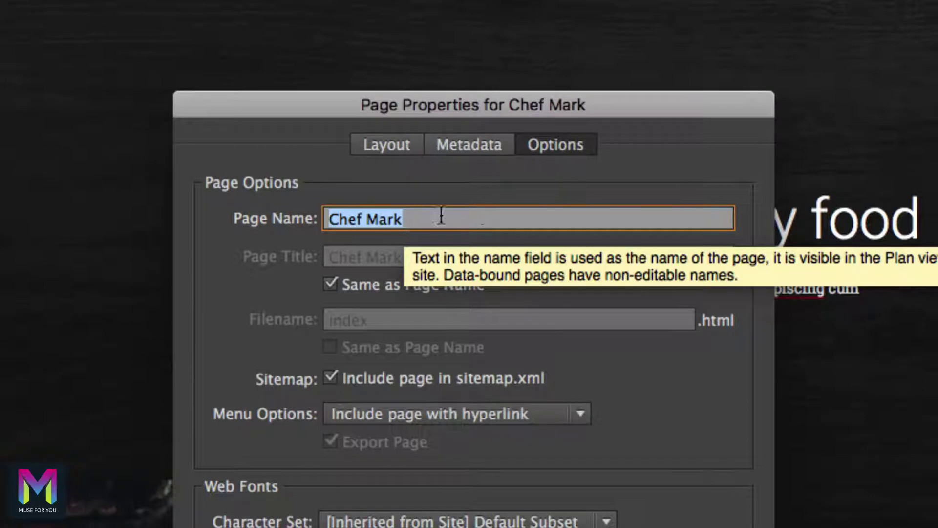
- Enter the Chef Mark page's description as "Learn how to cook healthy food with Chef Mark at the Food Bank in Kansas City, Missouri."
{"action": "left_click", "coordinate": [468, 144]}
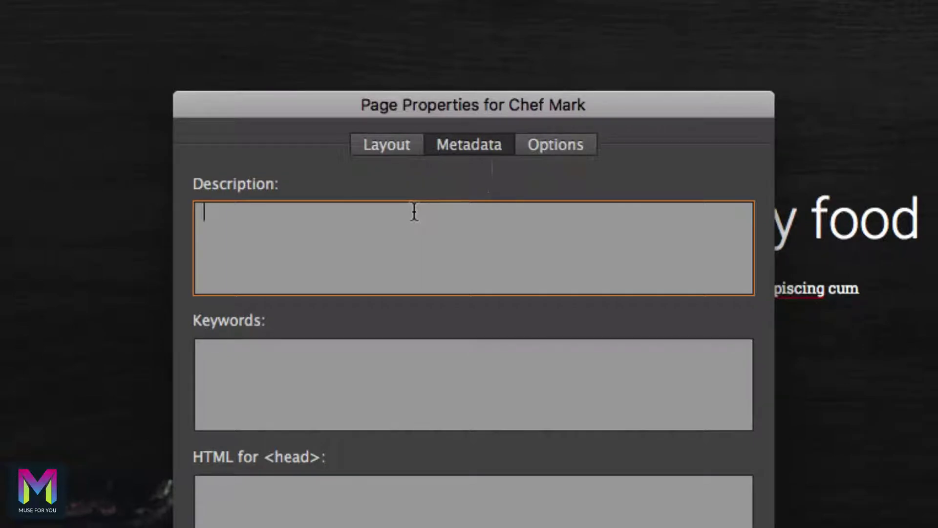
{"action": "type", "text": "Learn how to "}
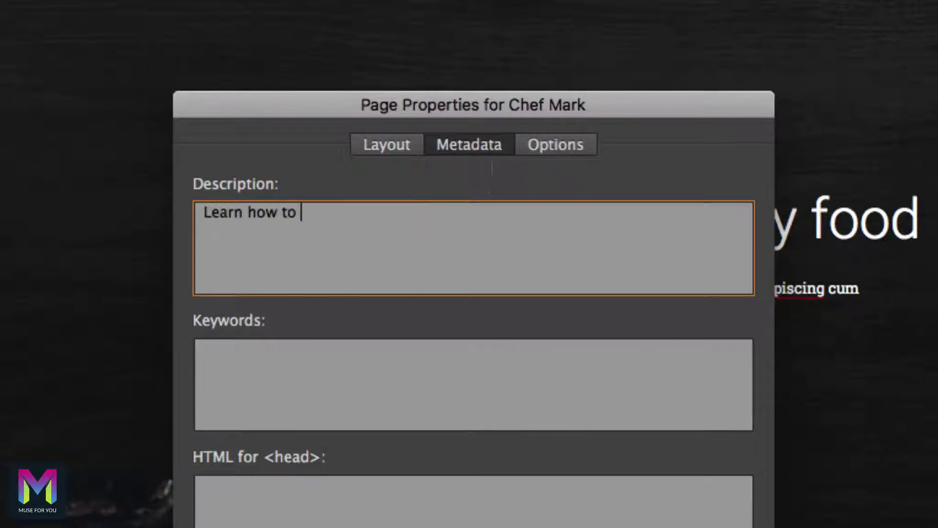
{"action": "type", "text": "cook healthy food "}
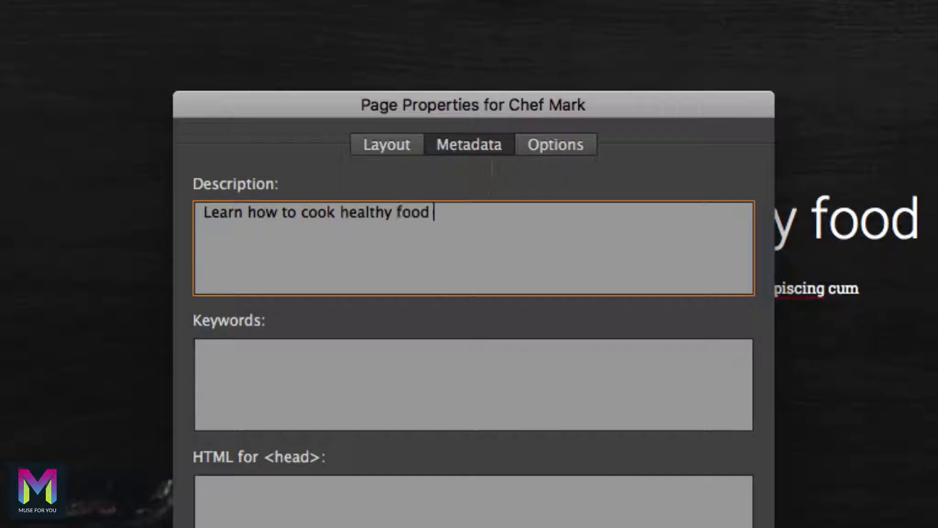
{"action": "type", "text": "with Chef Mark"}
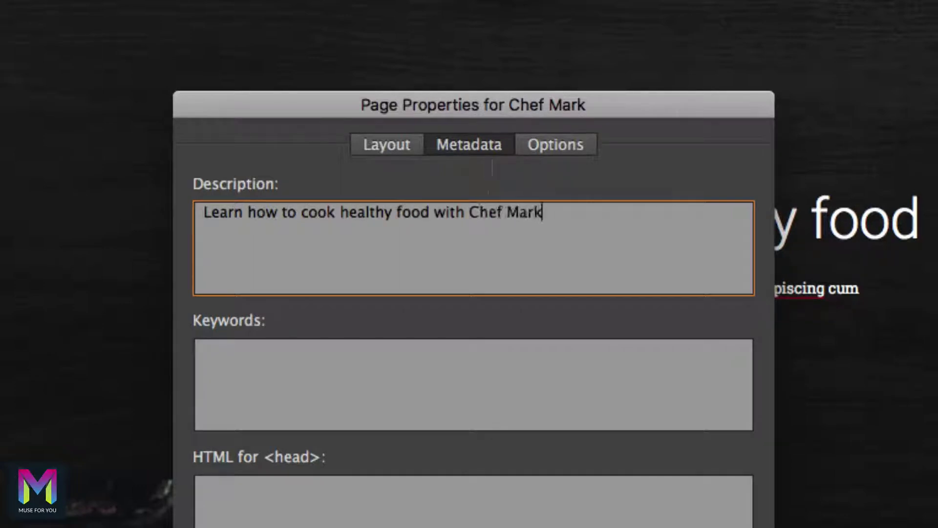
{"action": "type", "text": " in Kansas "}
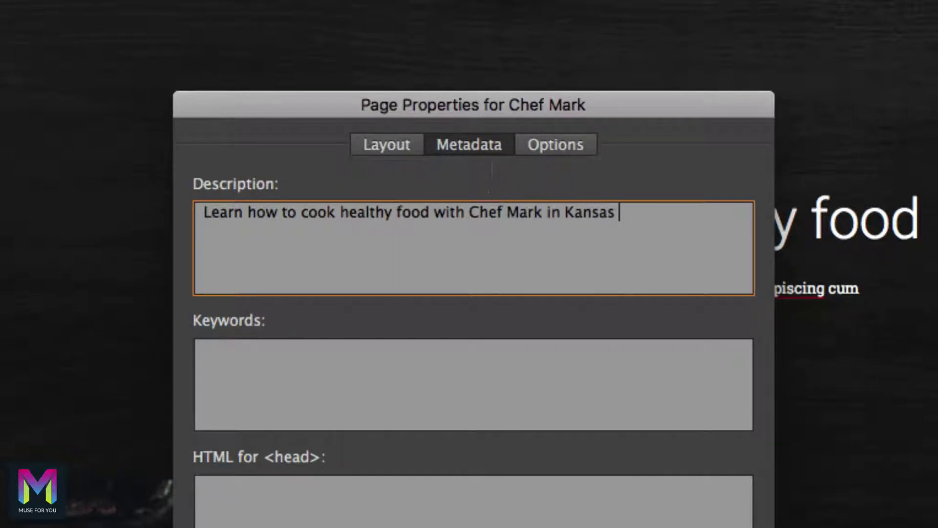
{"action": "type", "text": "City, Missouri"}
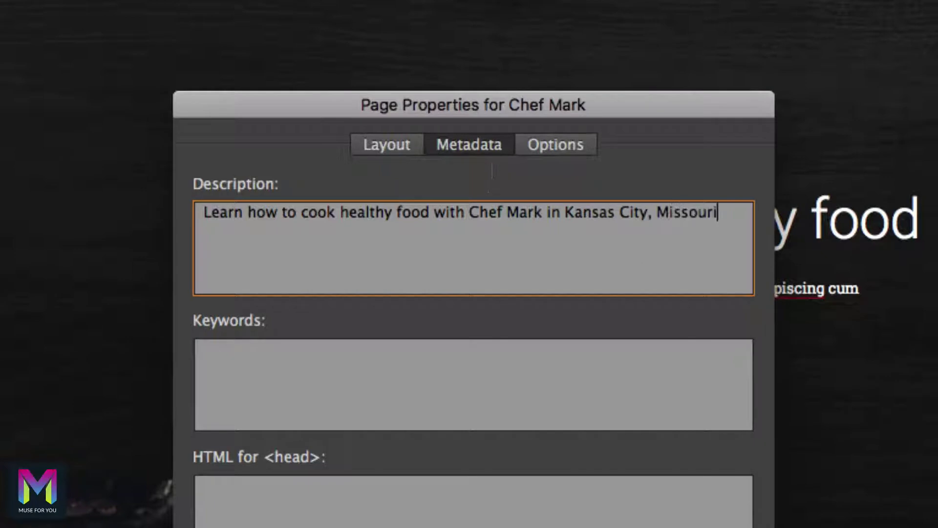
{"action": "key", "text": "BackSpace"}
{"action": "type", "text": "."}
{"action": "key", "text": "BackSpace"}
{"action": "type", "text": "."}
{"action": "type", "text": "at the Food Bank"}
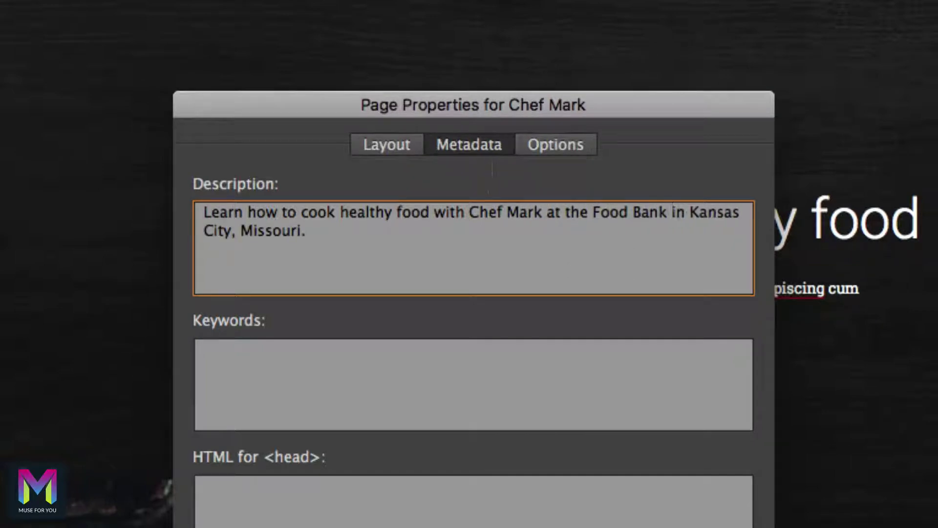
- Review the description's wording, highlighting the key phrases "Chef Mark" and "Food Bank"
{"action": "left_click", "coordinate": [356, 230]}
{"action": "left_click_drag", "start_coordinate": [324, 229], "coordinate": [278, 224]}
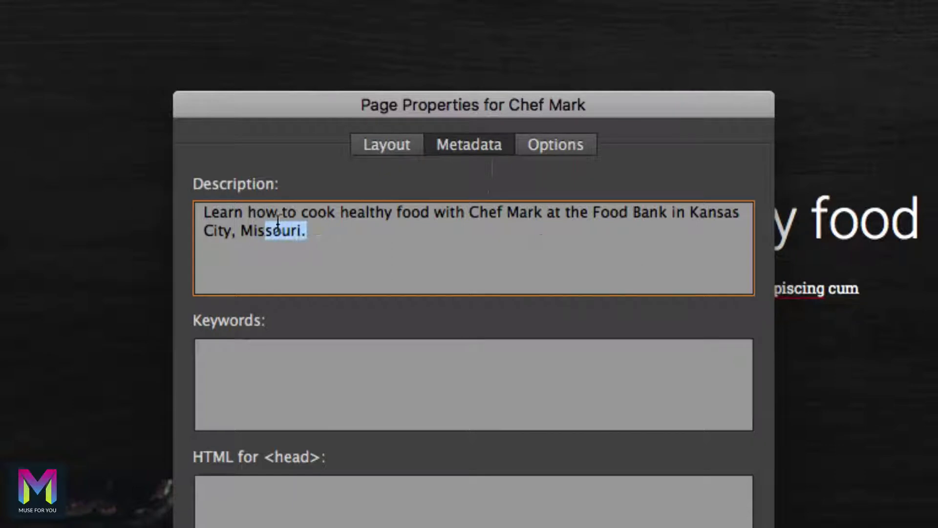
{"action": "left_click", "coordinate": [429, 224]}
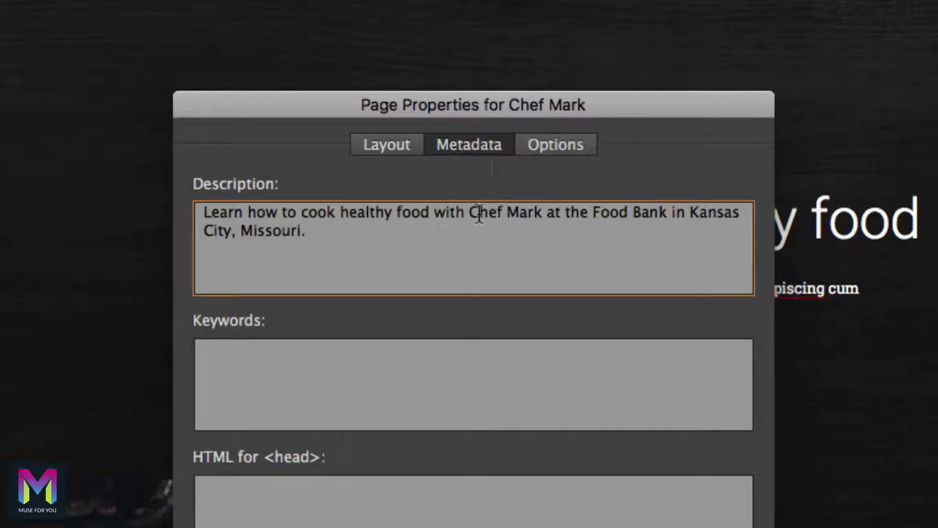
{"action": "left_click_drag", "start_coordinate": [472, 211], "coordinate": [544, 211]}
{"action": "left_click", "coordinate": [541, 211]}
{"action": "left_click_drag", "start_coordinate": [598, 213], "coordinate": [667, 213]}
{"action": "left_click", "coordinate": [668, 214]}
{"action": "left_click", "coordinate": [342, 232]}
- Enter the page keywords "food bank, chef mark, kansas city, kansas city missouri"
{"action": "left_click", "coordinate": [277, 351]}
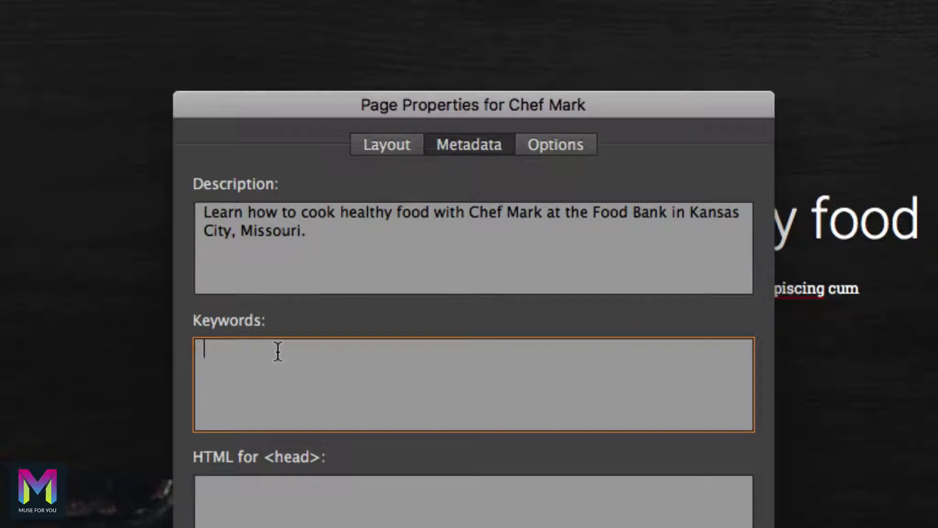
{"action": "type", "text": "food "}
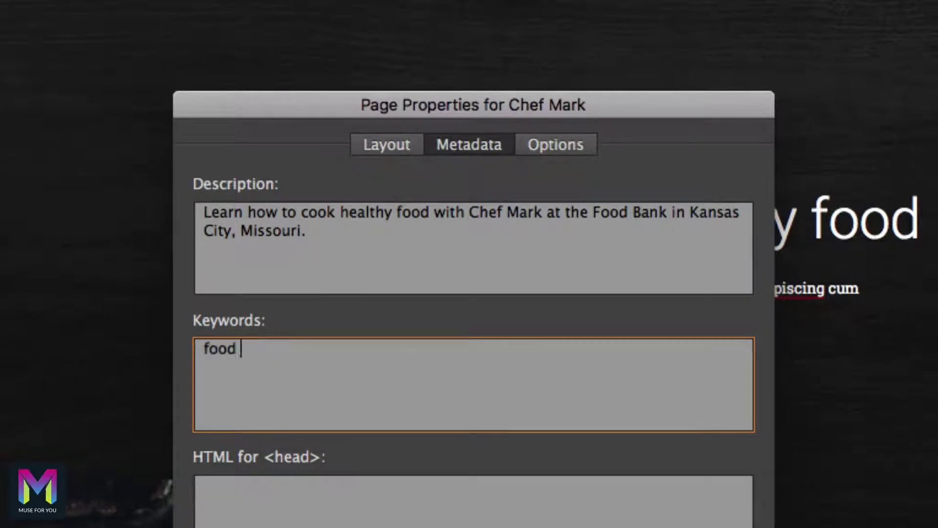
{"action": "type", "text": "bank, chef mark,"}
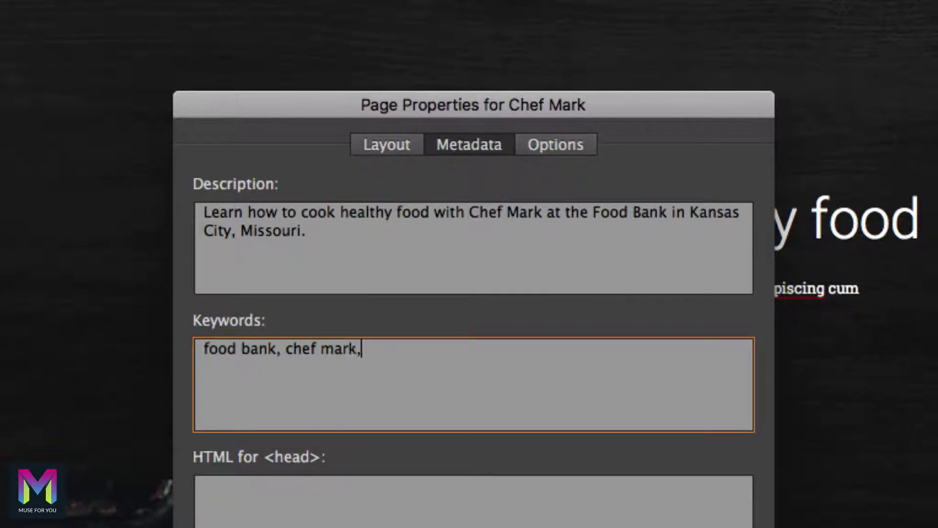
{"action": "type", "text": " kansas ci"}
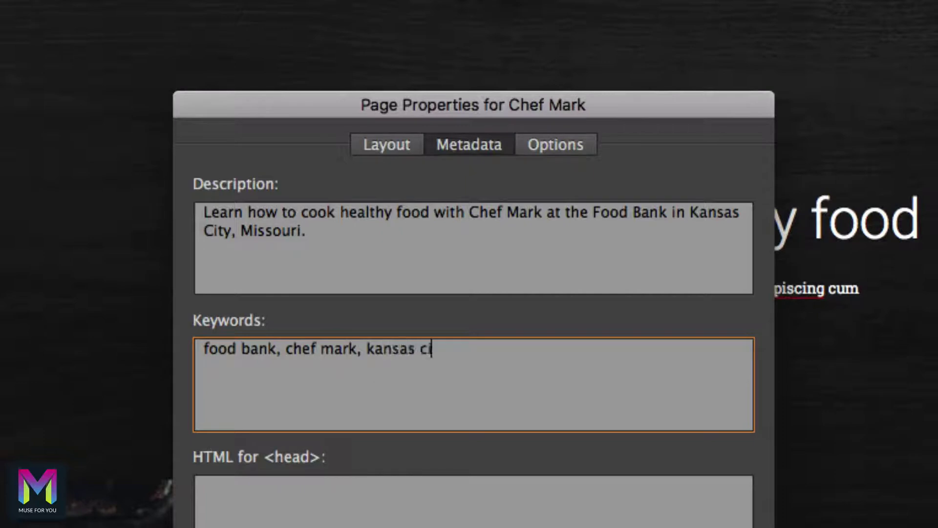
{"action": "type", "text": "ty, kansas city miss"}
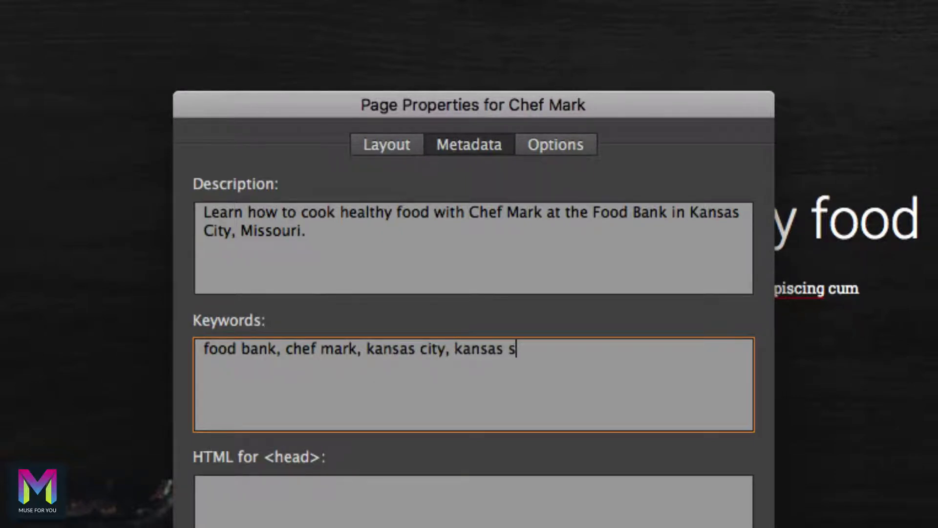
{"action": "type", "text": "ouri,"}
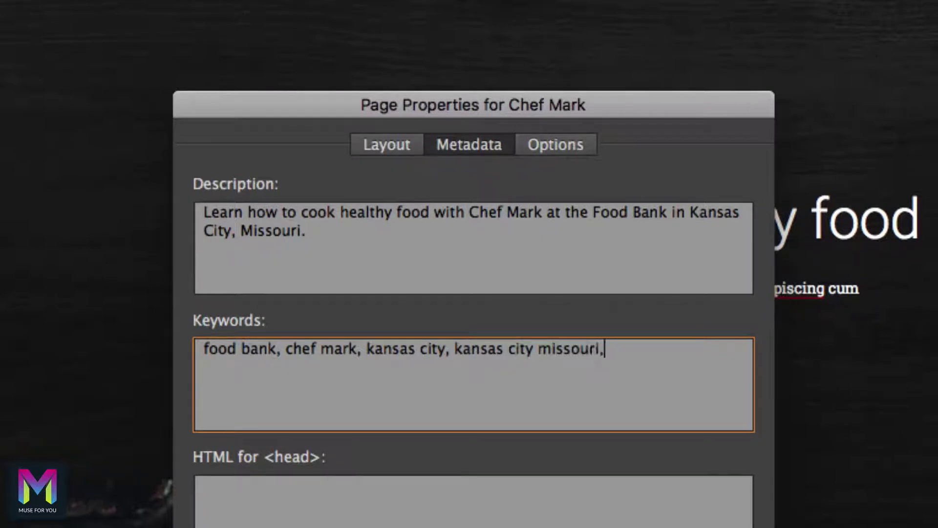
{"action": "key", "text": "BackSpace"}
- Add "healthy food, cooking healthy food," in front of the existing page keywords
{"action": "left_click", "coordinate": [204, 350]}
{"action": "type", "text": "heatlthy"}
{"action": "key", "text": "BackSpace"}
{"action": "key", "text": "BackSpace"}
{"action": "key", "text": "BackSpace"}
{"action": "key", "text": "BackSpace"}
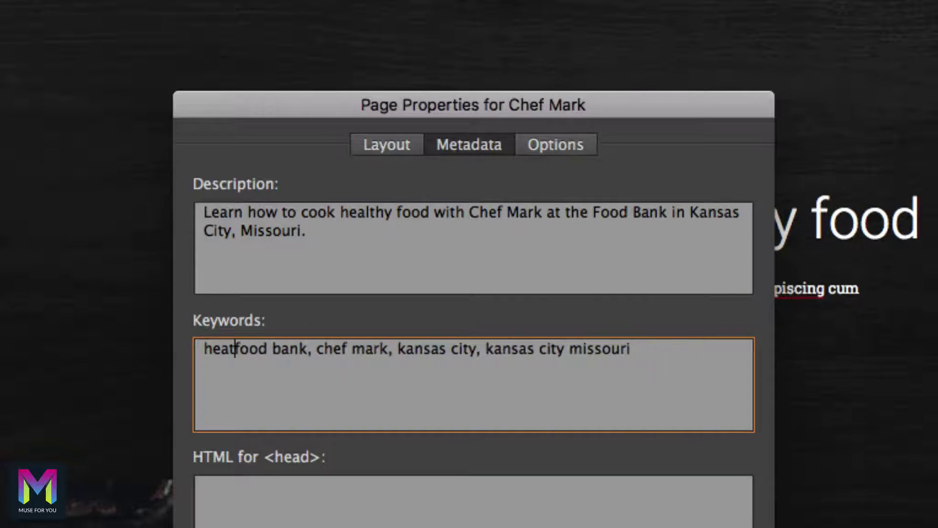
{"action": "key", "text": "BackSpace"}
{"action": "type", "text": "lhty"}
{"action": "key", "text": "BackSpace"}
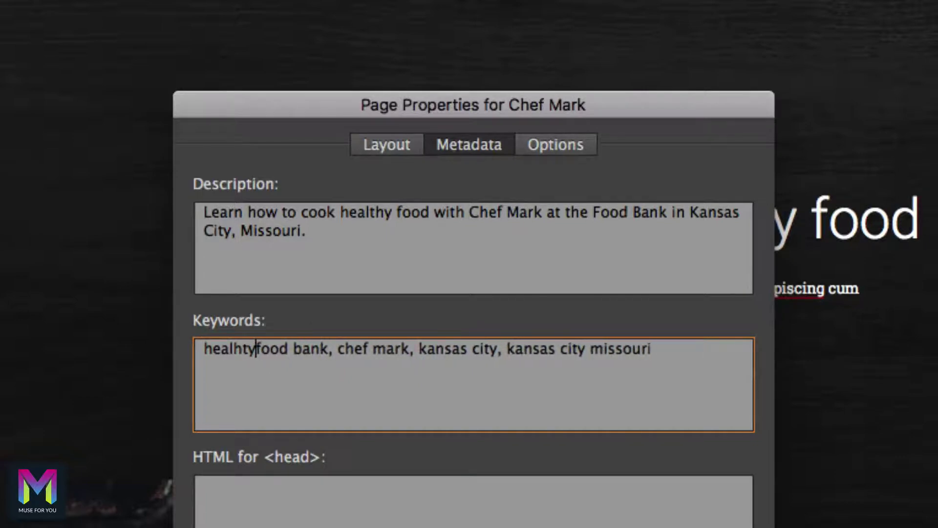
{"action": "key", "text": "BackSpace"}
{"action": "key", "text": "BackSpace"}
{"action": "key", "text": "BackSpace"}
{"action": "type", "text": "thy food, c"}
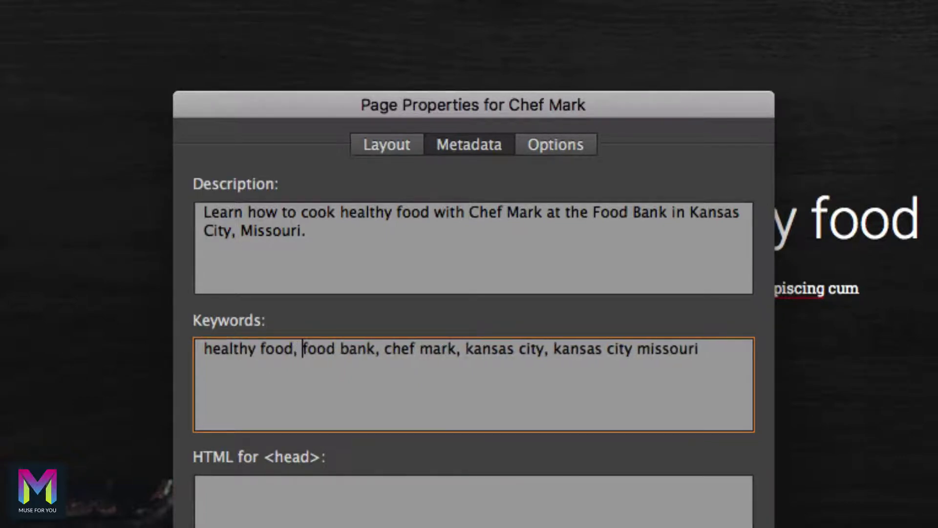
{"action": "key", "text": "BackSpace"}
{"action": "type", "text": "cooking hel"}
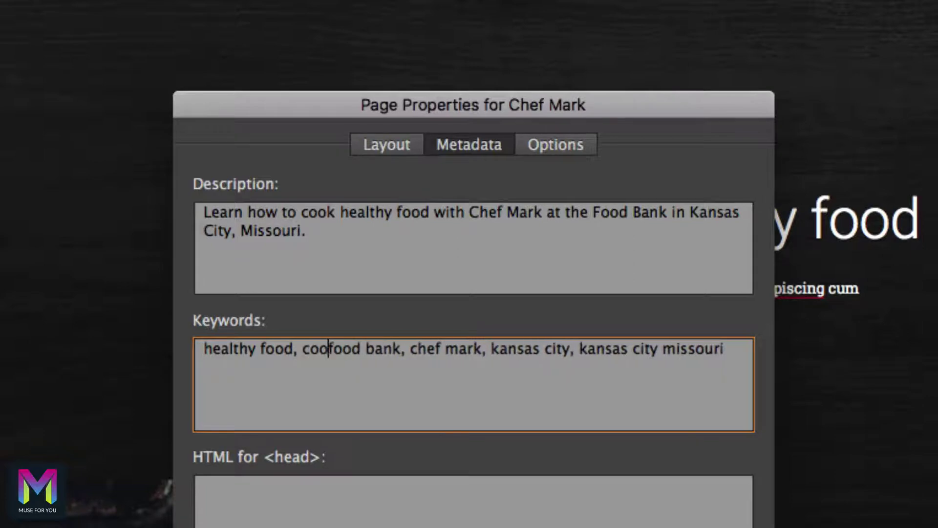
{"action": "key", "text": "BackSpace"}
{"action": "type", "text": "althy food,"}
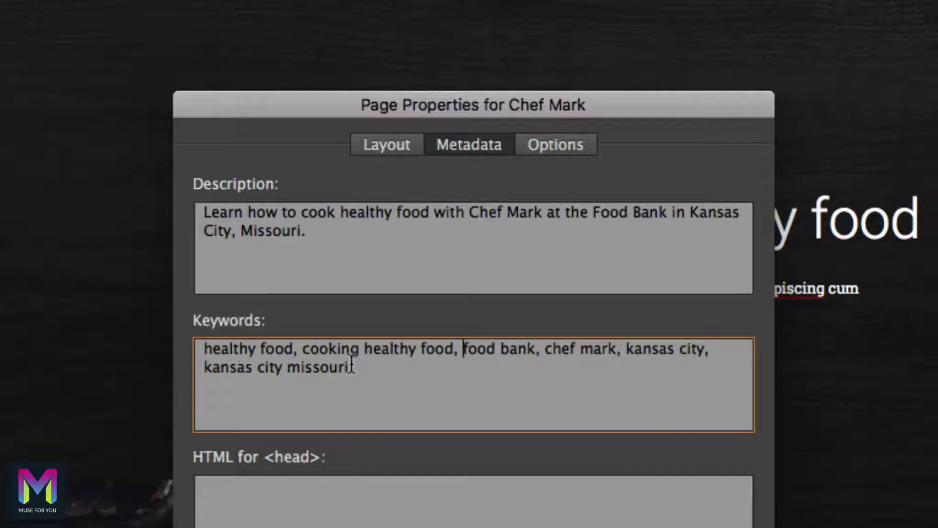
- Cancel the page properties and check the paragraph tag assigned to the "Eat healthy" headline
{"action": "left_click", "coordinate": [300, 230]}
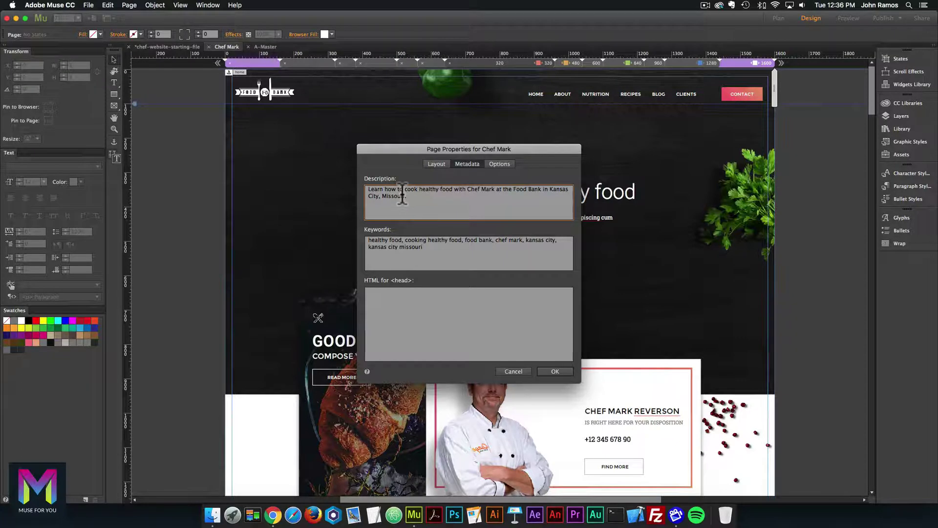
{"action": "left_click", "coordinate": [512, 367]}
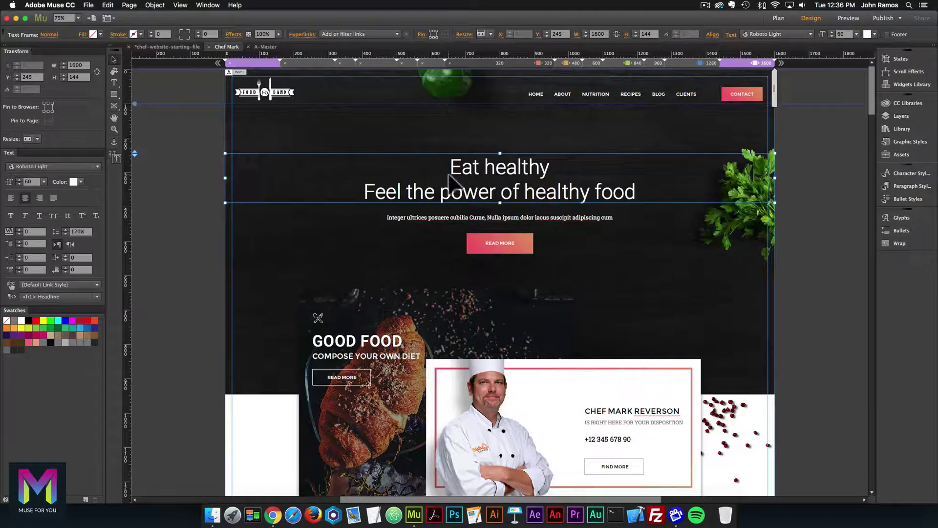
{"action": "scroll", "coordinate": [496, 229], "scroll_direction": "down", "scroll_amount": 5}
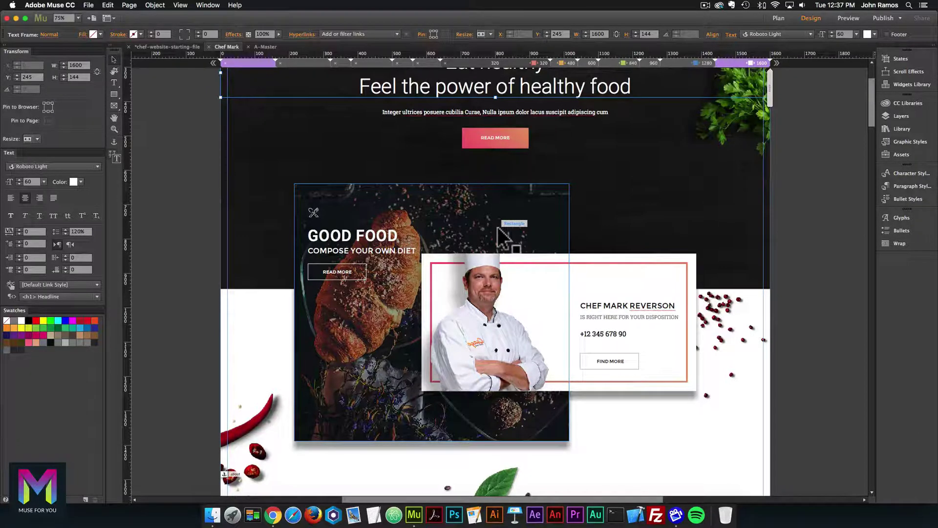
{"action": "scroll", "coordinate": [499, 227], "scroll_direction": "down", "scroll_amount": 1}
{"action": "scroll", "coordinate": [504, 222], "scroll_direction": "up", "scroll_amount": 3}
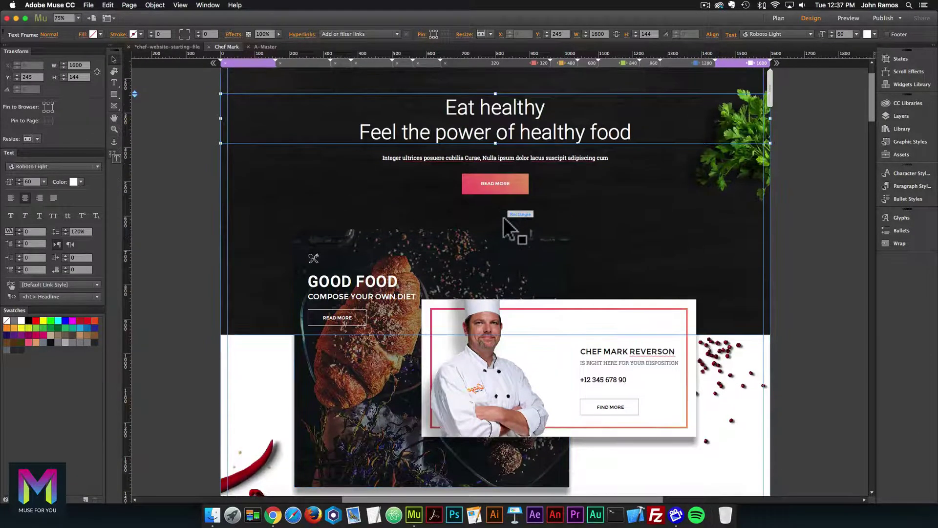
{"action": "scroll", "coordinate": [508, 226], "scroll_direction": "up", "scroll_amount": 2}
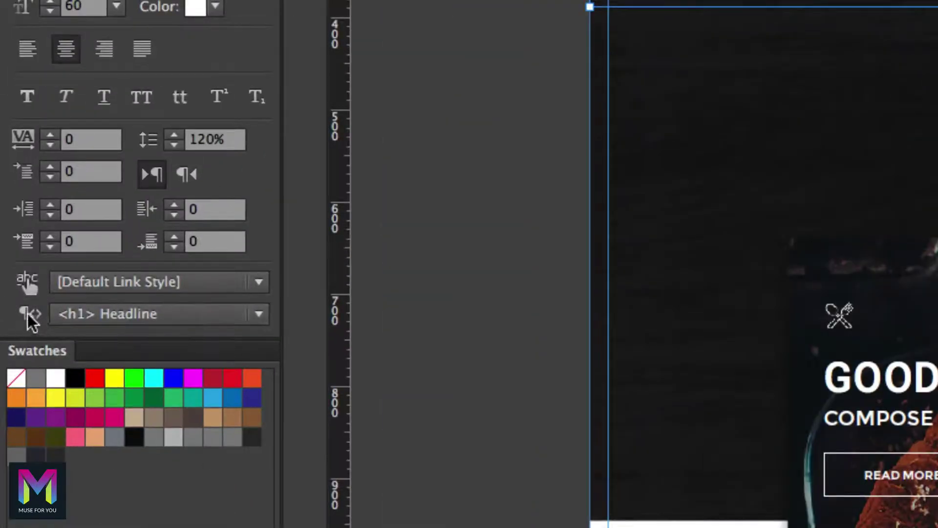
{"action": "left_click", "coordinate": [107, 315]}
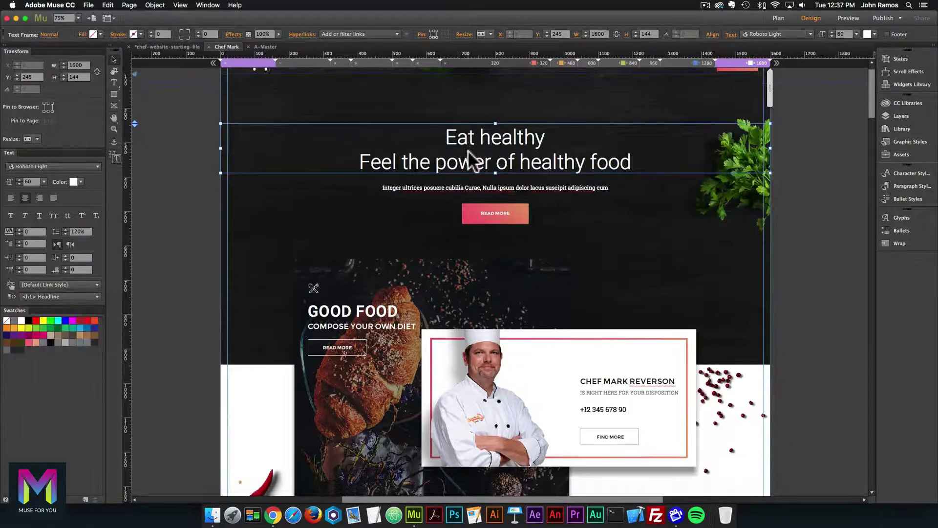
- Review the section headings down the page, including About Us, Recipes, Our Blog and Clients, selecting the About Us heading to inspect it
{"action": "scroll", "coordinate": [467, 151], "scroll_direction": "down", "scroll_amount": 10}
{"action": "scroll", "coordinate": [519, 215], "scroll_direction": "down", "scroll_amount": 8}
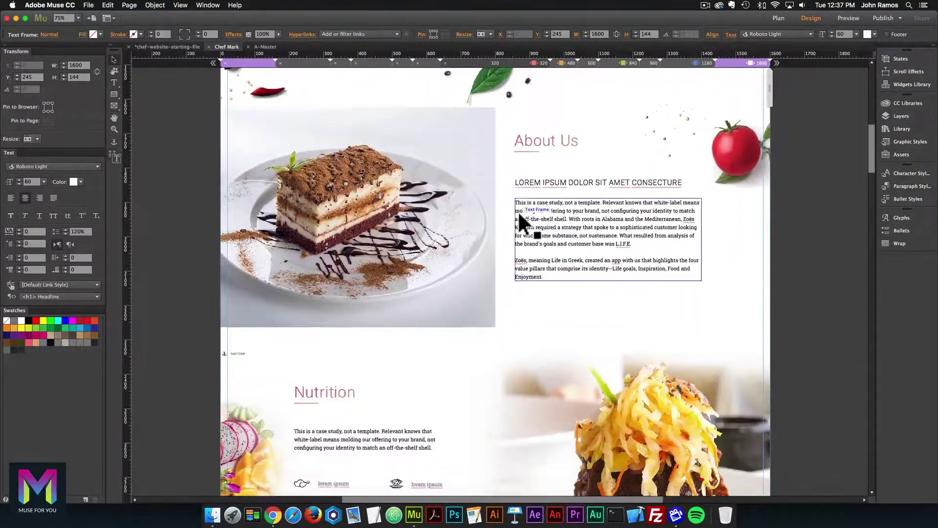
{"action": "scroll", "coordinate": [518, 212], "scroll_direction": "down", "scroll_amount": 5}
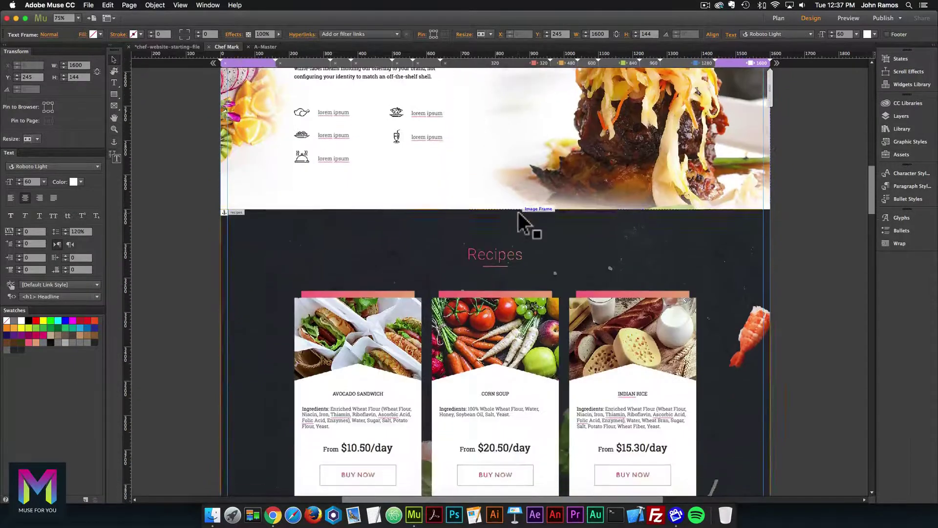
{"action": "key", "text": "super+1"}
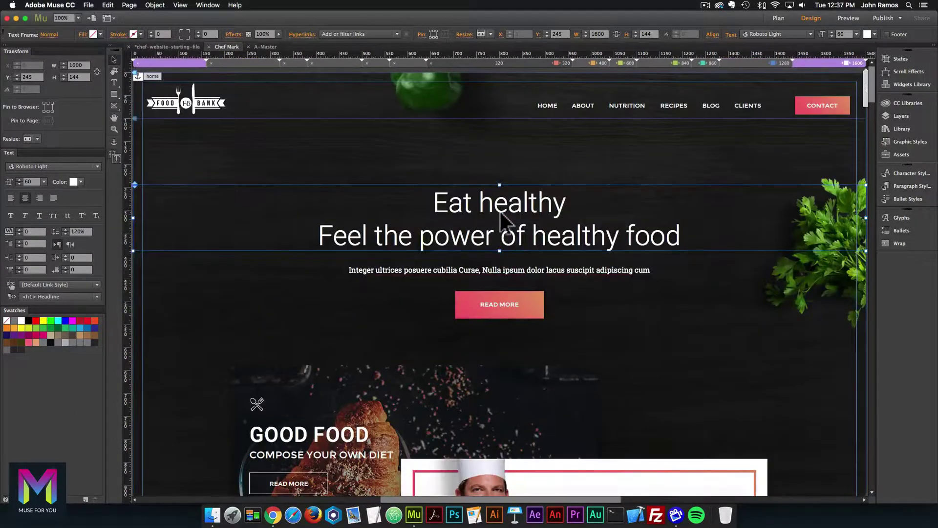
{"action": "scroll", "coordinate": [562, 216], "scroll_direction": "down", "scroll_amount": 10}
{"action": "scroll", "coordinate": [561, 213], "scroll_direction": "down", "scroll_amount": 3}
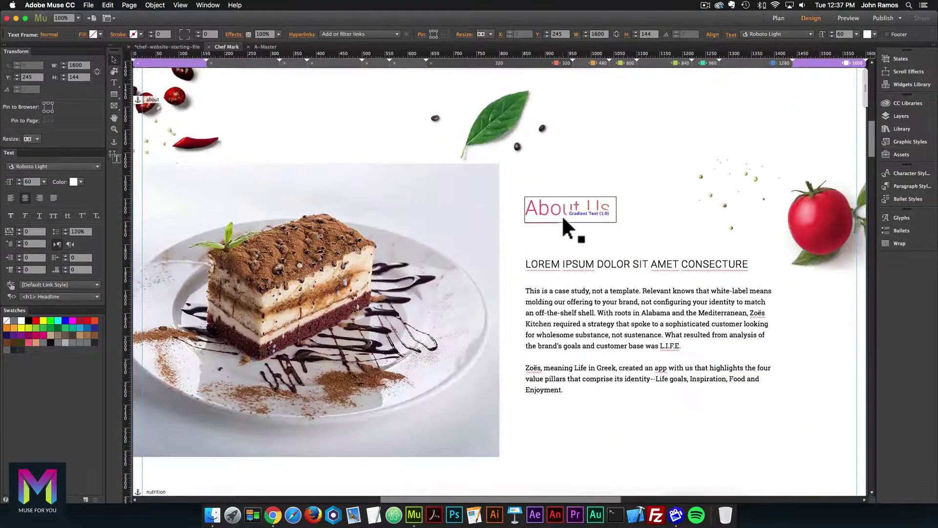
{"action": "left_click", "coordinate": [561, 215]}
{"action": "key", "text": "super+="}
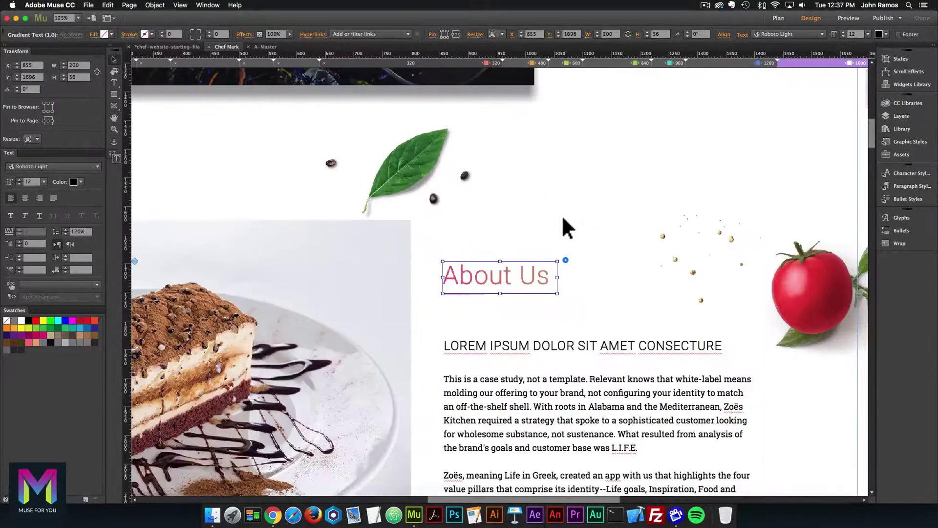
{"action": "scroll", "coordinate": [562, 217], "scroll_direction": "down", "scroll_amount": 5}
{"action": "scroll", "coordinate": [563, 223], "scroll_direction": "down", "scroll_amount": 12}
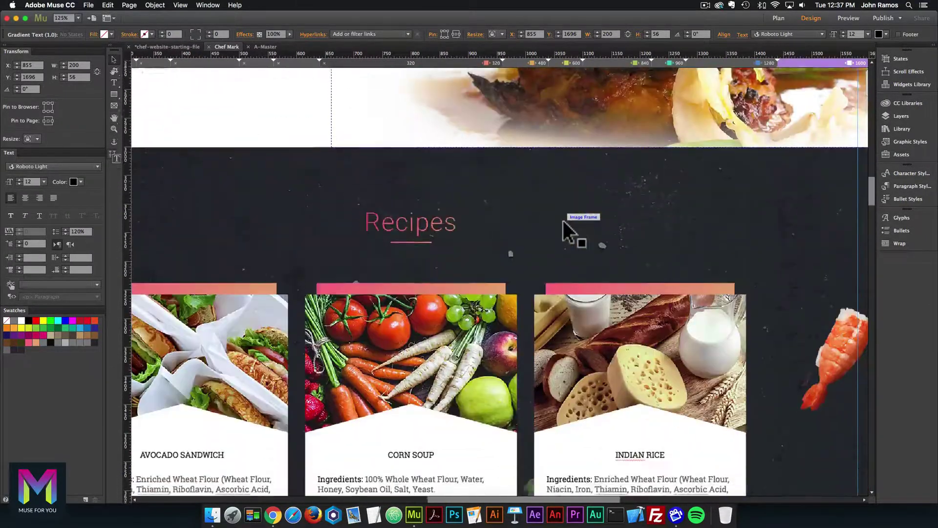
{"action": "scroll", "coordinate": [563, 223], "scroll_direction": "down", "scroll_amount": 15}
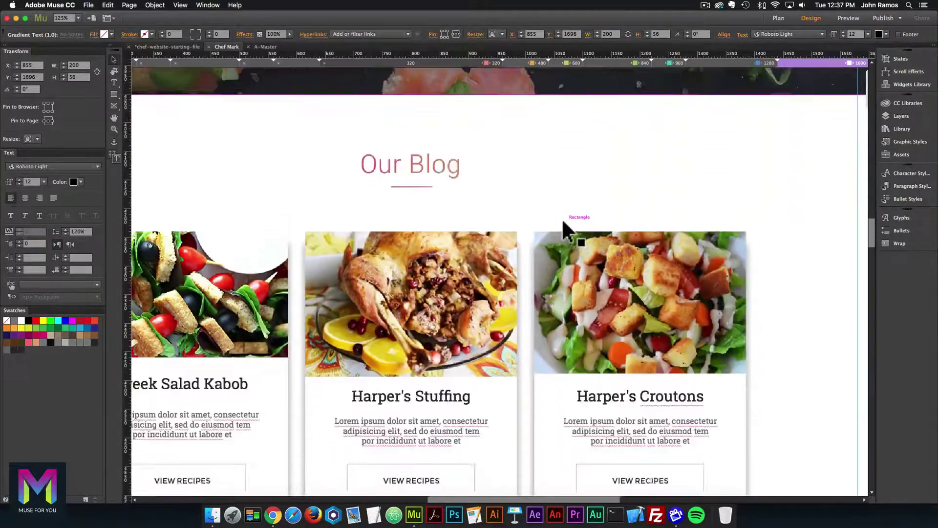
{"action": "scroll", "coordinate": [562, 220], "scroll_direction": "down", "scroll_amount": 15}
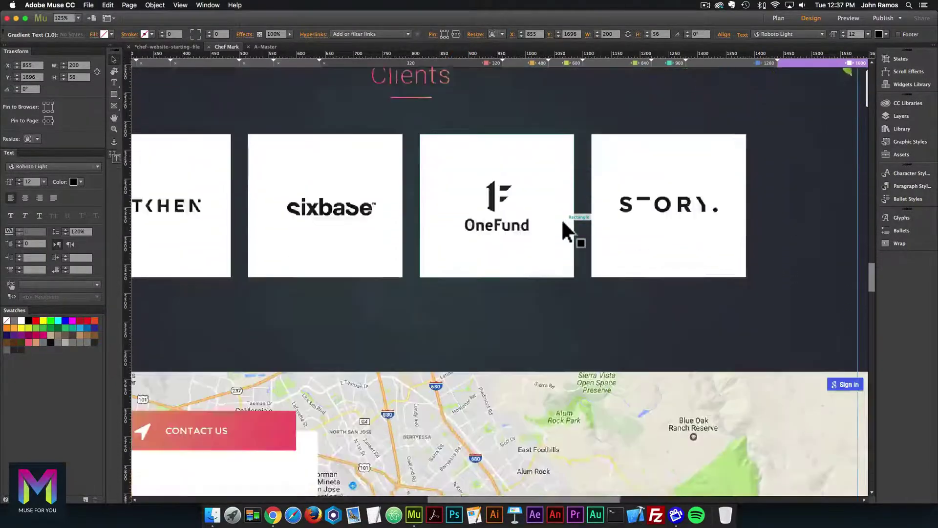
{"action": "scroll", "coordinate": [479, 180], "scroll_direction": "down", "scroll_amount": 2}
{"action": "scroll", "coordinate": [479, 180], "scroll_direction": "up", "scroll_amount": 10}
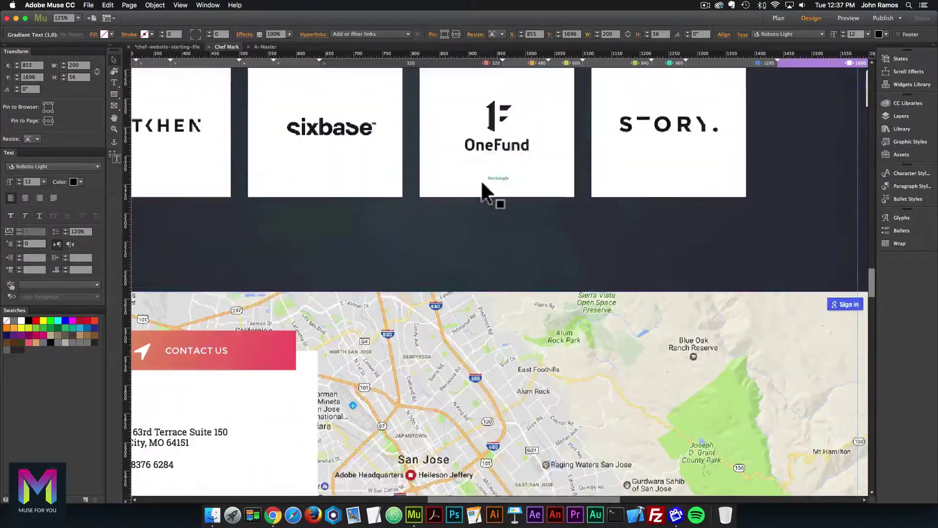
- Open the options of the "Our Blog" gradient text heading to check its paragraph tag, and close them
{"action": "scroll", "coordinate": [480, 178], "scroll_direction": "up", "scroll_amount": 8}
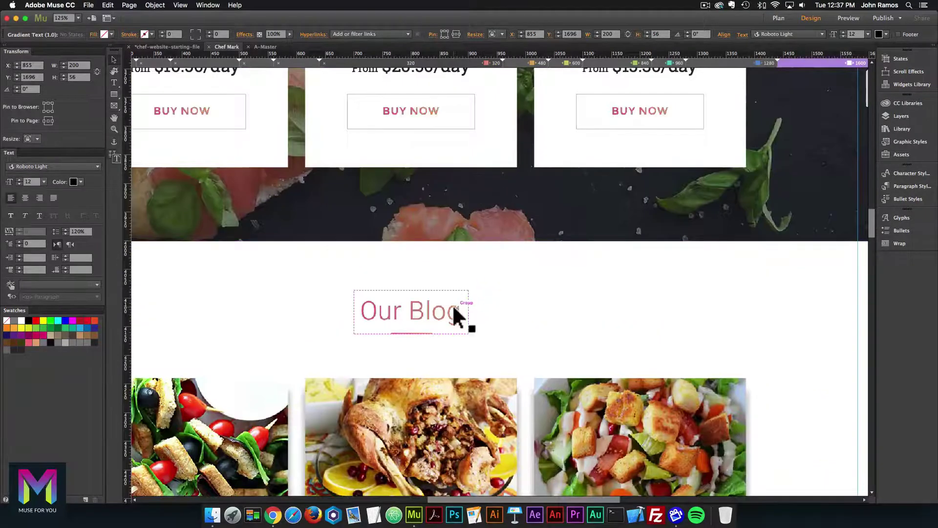
{"action": "left_click", "coordinate": [453, 308]}
{"action": "left_click", "coordinate": [456, 307]}
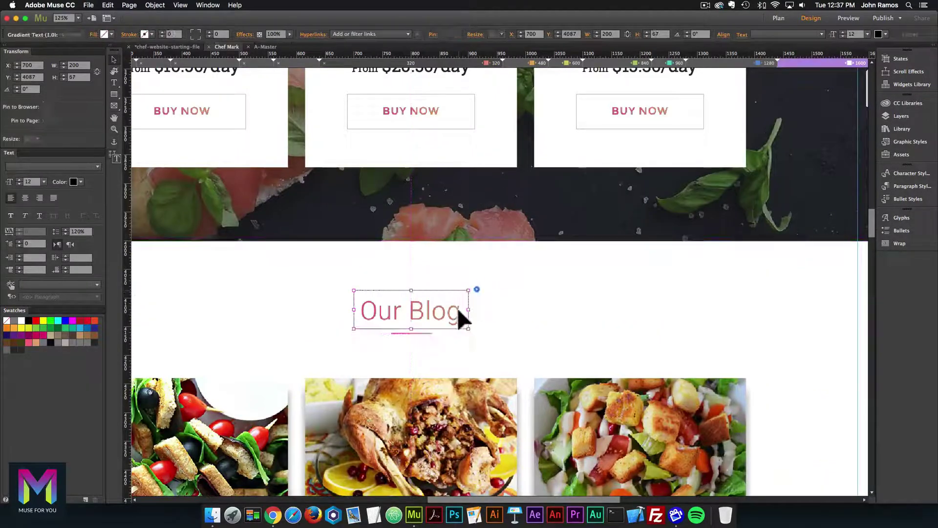
{"action": "left_click", "coordinate": [476, 289]}
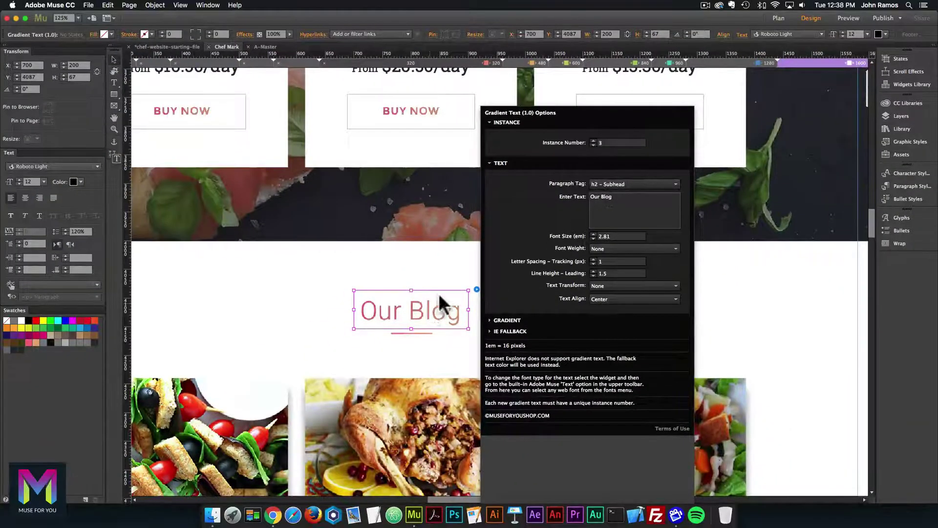
{"action": "left_click", "coordinate": [438, 292]}
{"action": "left_click", "coordinate": [426, 271]}
- Return to the hero area and select the "Eat healthy" headline to check its paragraph tag
{"action": "scroll", "coordinate": [470, 267], "scroll_direction": "up", "scroll_amount": 10}
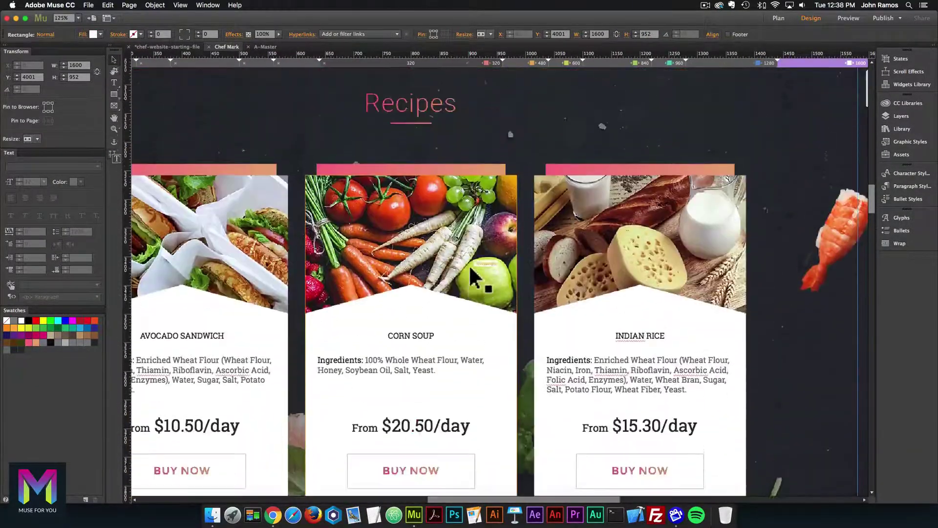
{"action": "scroll", "coordinate": [470, 267], "scroll_direction": "up", "scroll_amount": 10}
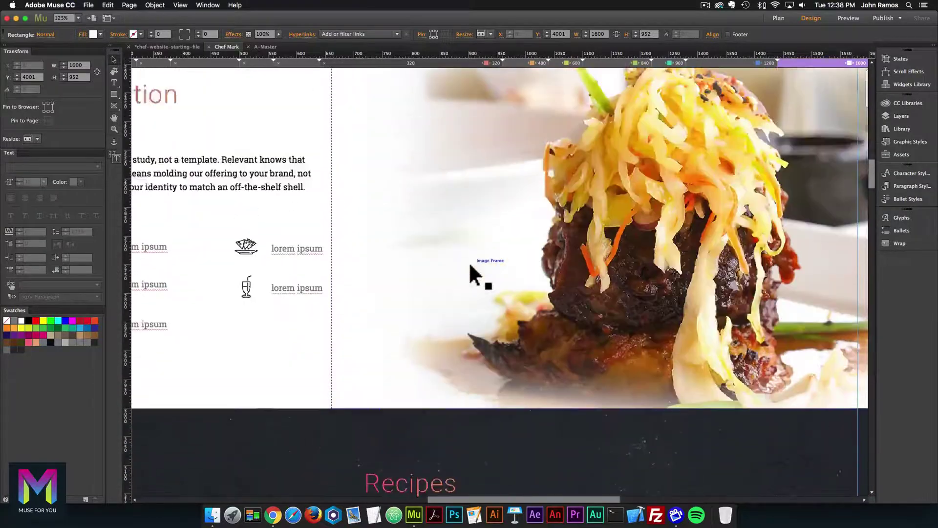
{"action": "scroll", "coordinate": [470, 266], "scroll_direction": "up", "scroll_amount": 10}
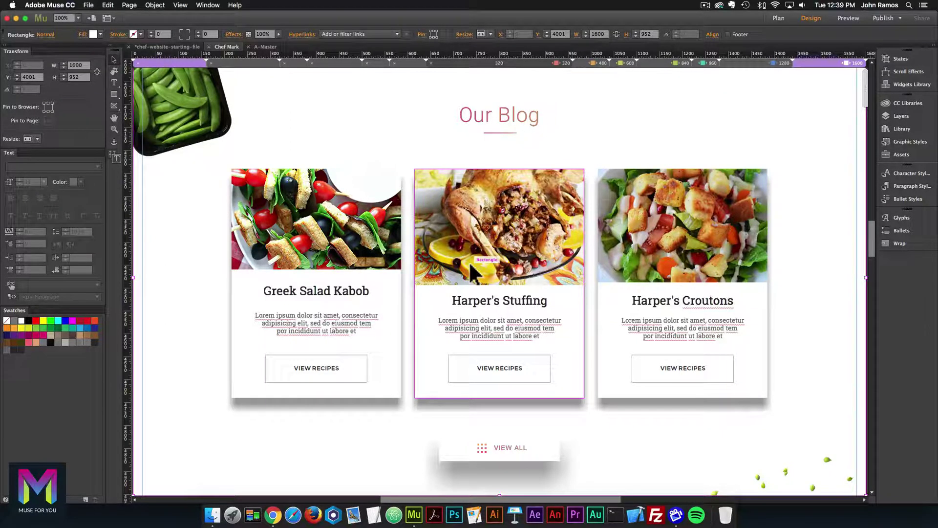
{"action": "key", "text": "super+minus"}
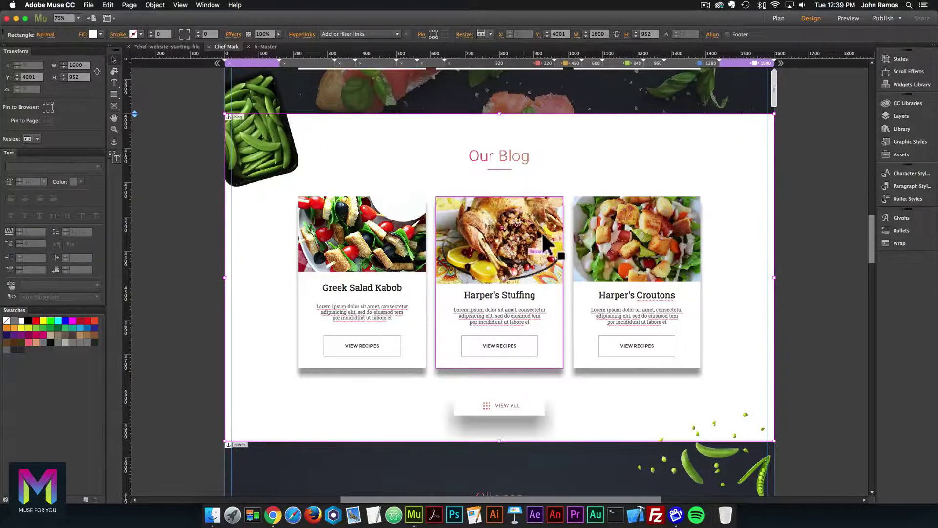
{"action": "scroll", "coordinate": [543, 237], "scroll_direction": "up", "scroll_amount": 5}
{"action": "scroll", "coordinate": [541, 227], "scroll_direction": "up", "scroll_amount": 12}
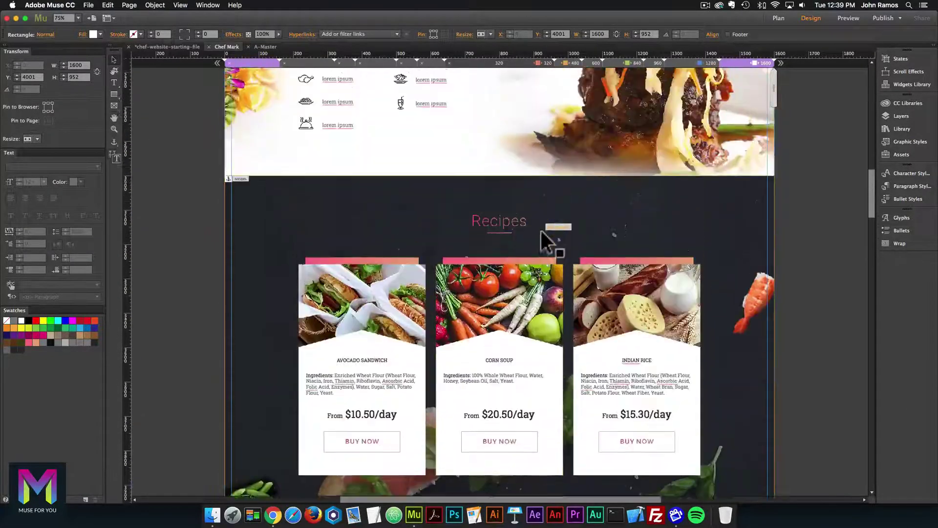
{"action": "scroll", "coordinate": [538, 227], "scroll_direction": "up", "scroll_amount": 10}
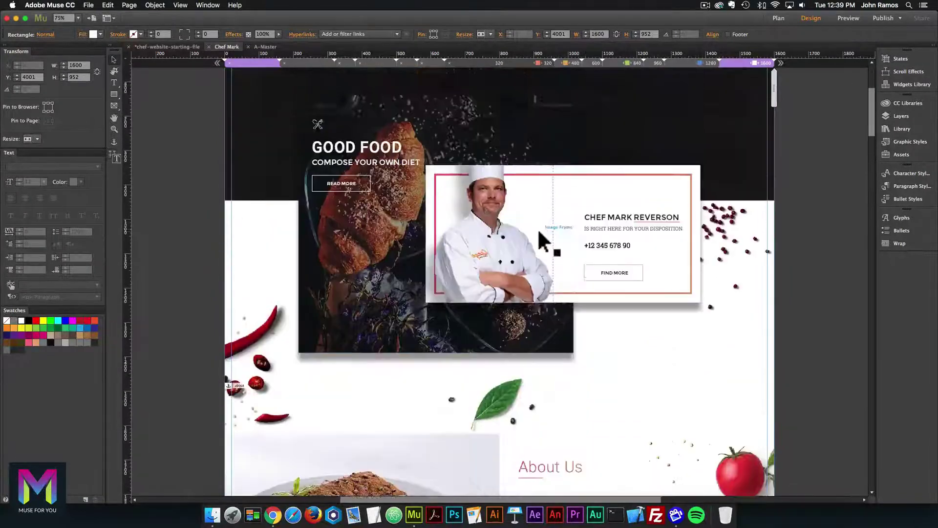
{"action": "left_click", "coordinate": [531, 199]}
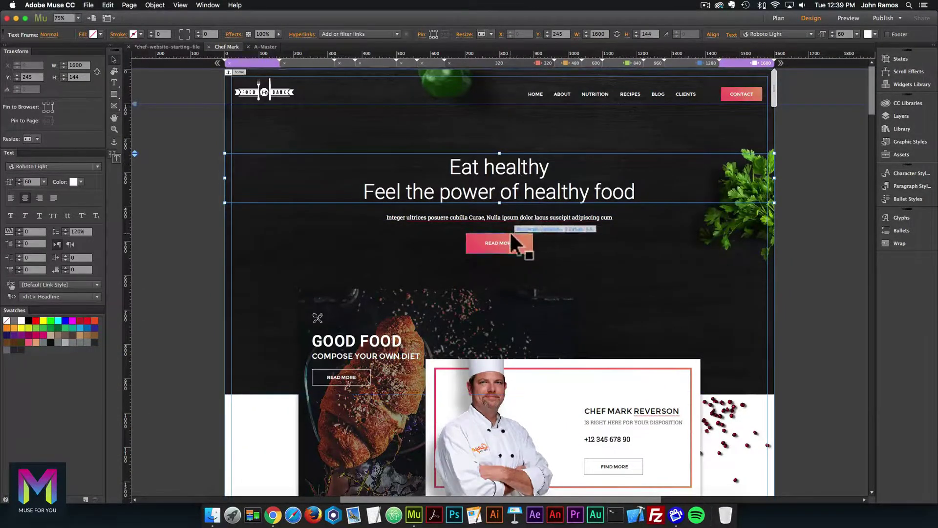
- Go down the page and select the About Us, Nutrition and Recipes headings one after another to review the subheads
{"action": "scroll", "coordinate": [513, 235], "scroll_direction": "down", "scroll_amount": 10}
{"action": "left_click", "coordinate": [533, 201]}
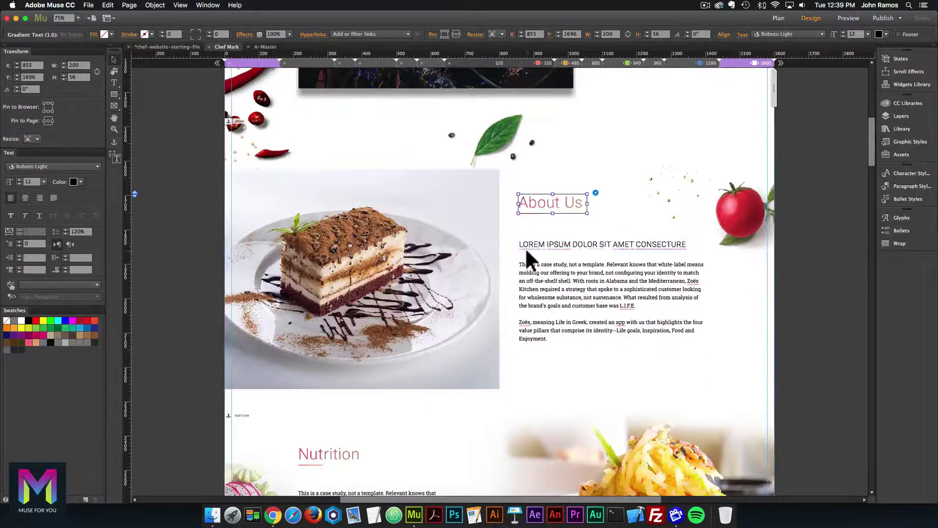
{"action": "scroll", "coordinate": [513, 249], "scroll_direction": "down", "scroll_amount": 5}
{"action": "left_click", "coordinate": [346, 336]}
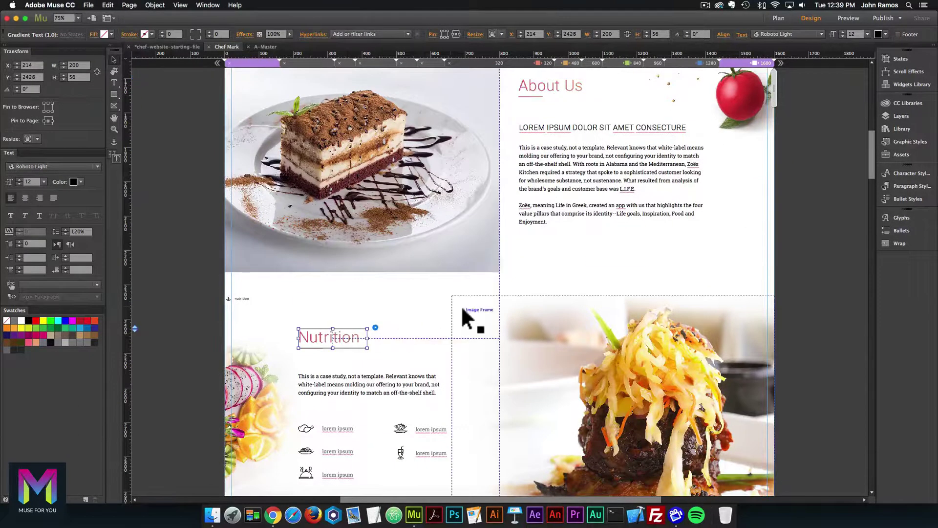
{"action": "scroll", "coordinate": [465, 313], "scroll_direction": "down", "scroll_amount": 5}
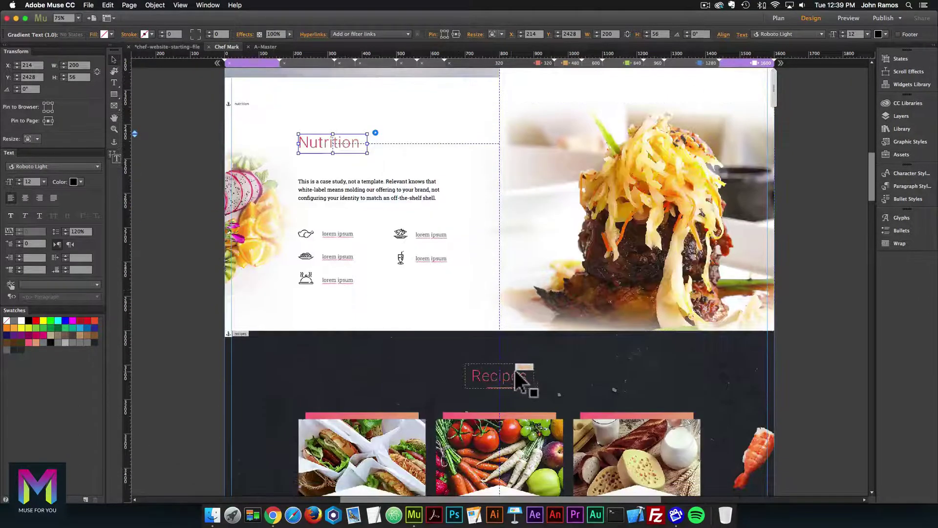
{"action": "left_click", "coordinate": [515, 370]}
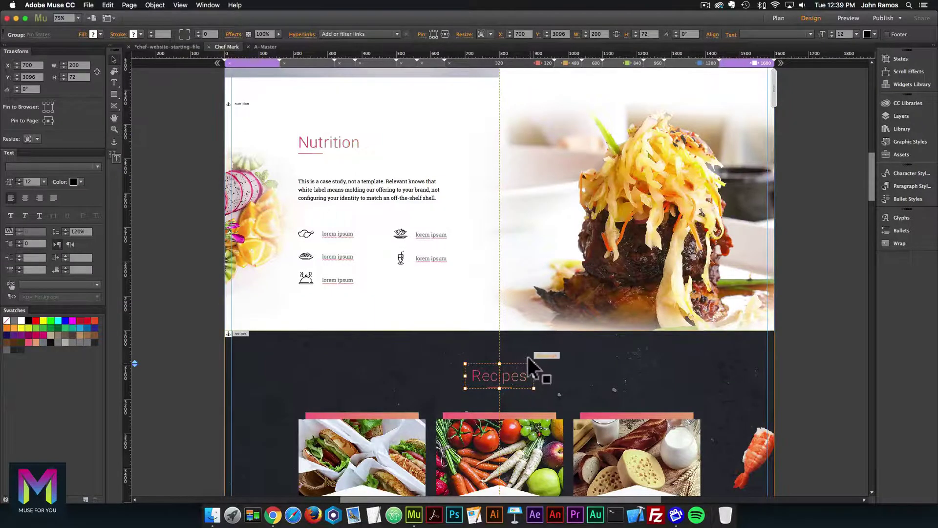
- Go back up to the two-line hero headline and select it to review its heading level again
{"action": "scroll", "coordinate": [528, 357], "scroll_direction": "up", "scroll_amount": 15}
{"action": "scroll", "coordinate": [524, 350], "scroll_direction": "up", "scroll_amount": 5}
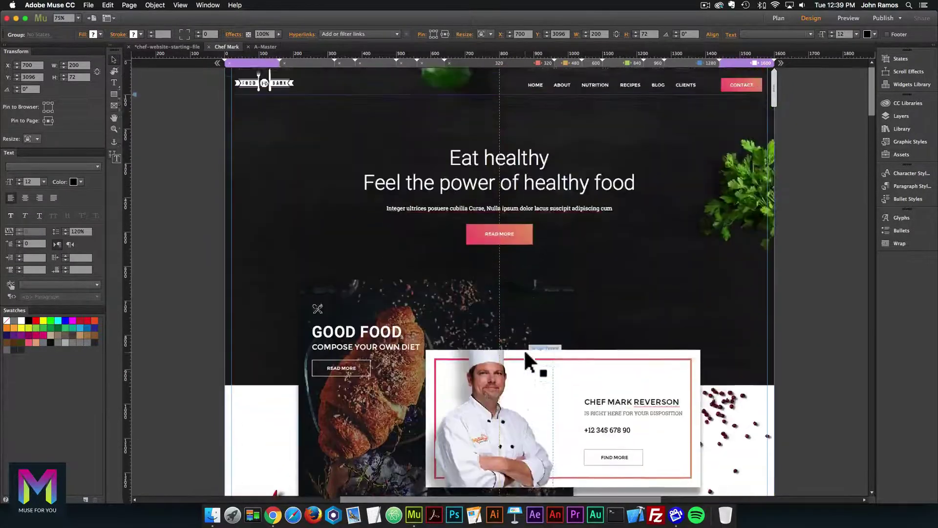
{"action": "left_click", "coordinate": [492, 198]}
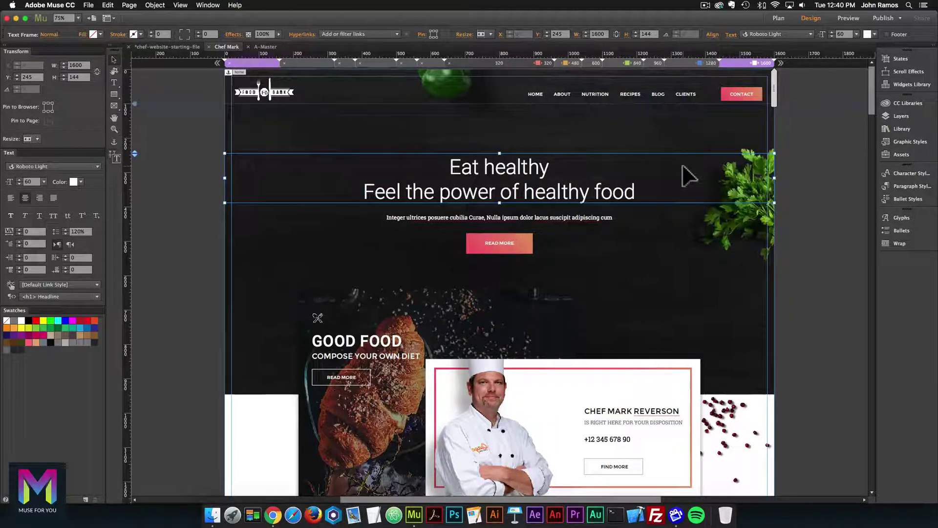
- Open the image properties of the red chili image above the dessert photo and enter the tooltip "Image of Chilies"
{"action": "scroll", "coordinate": [683, 166], "scroll_direction": "down", "scroll_amount": 5}
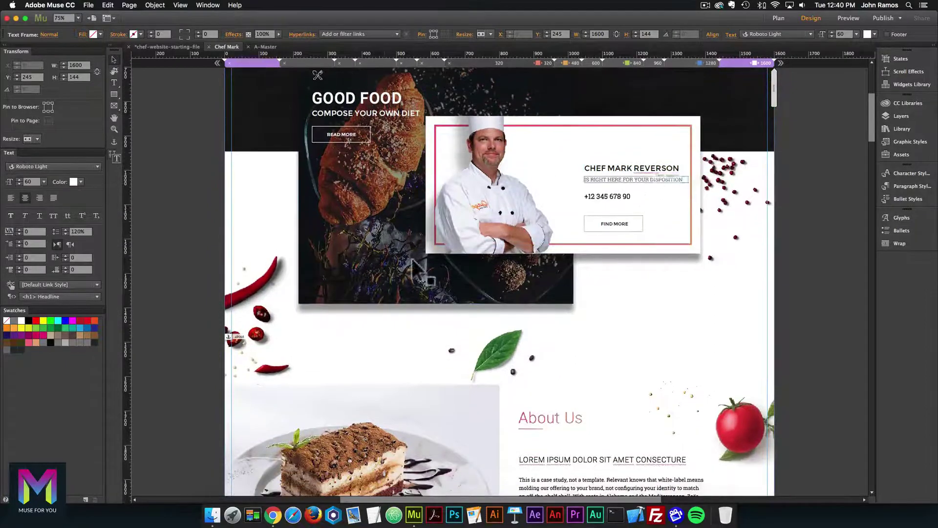
{"action": "left_click", "coordinate": [264, 293]}
{"action": "scroll", "coordinate": [283, 295], "scroll_direction": "down", "scroll_amount": 2}
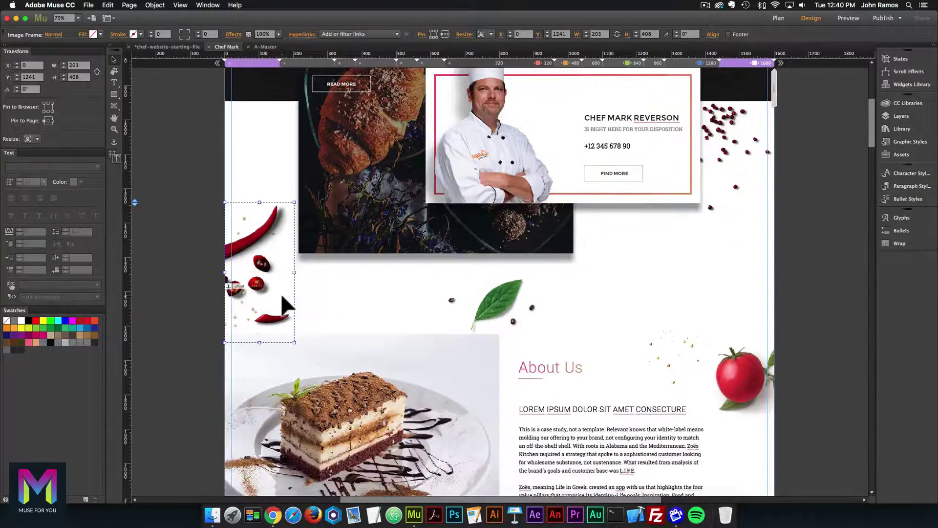
{"action": "scroll", "coordinate": [279, 226], "scroll_direction": "down", "scroll_amount": 2}
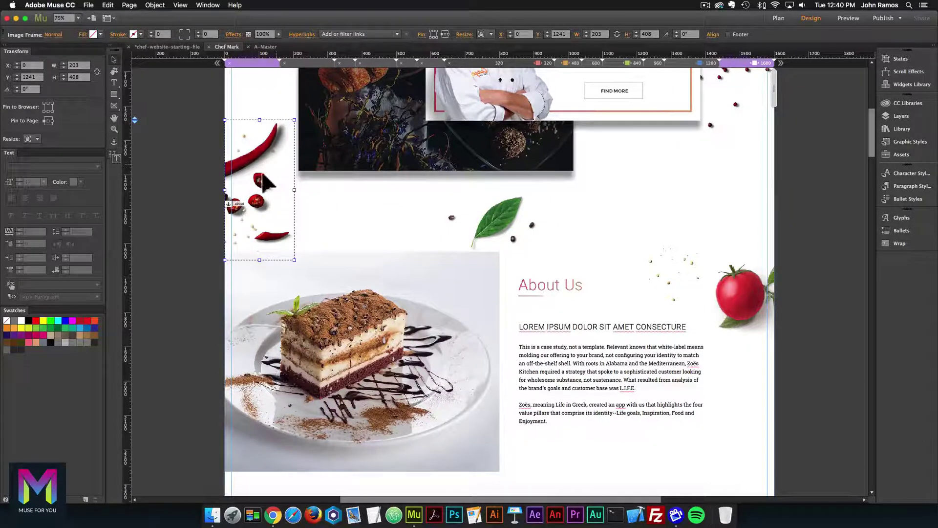
{"action": "key", "text": "super+equal"}
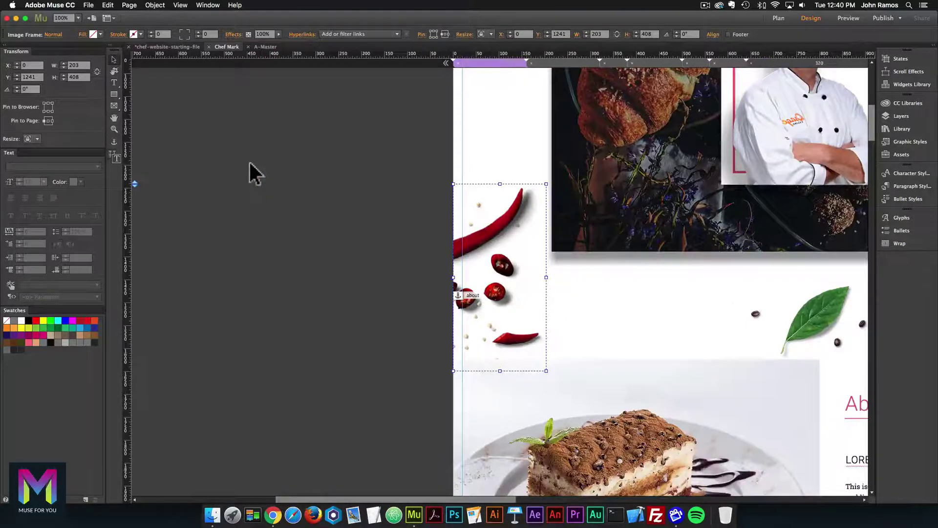
{"action": "right_click", "coordinate": [493, 230]}
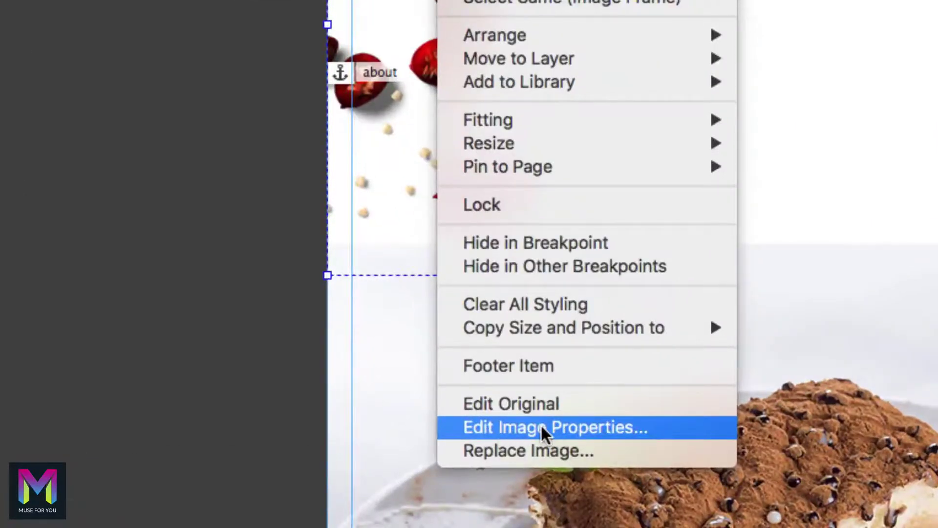
{"action": "left_click", "coordinate": [540, 423]}
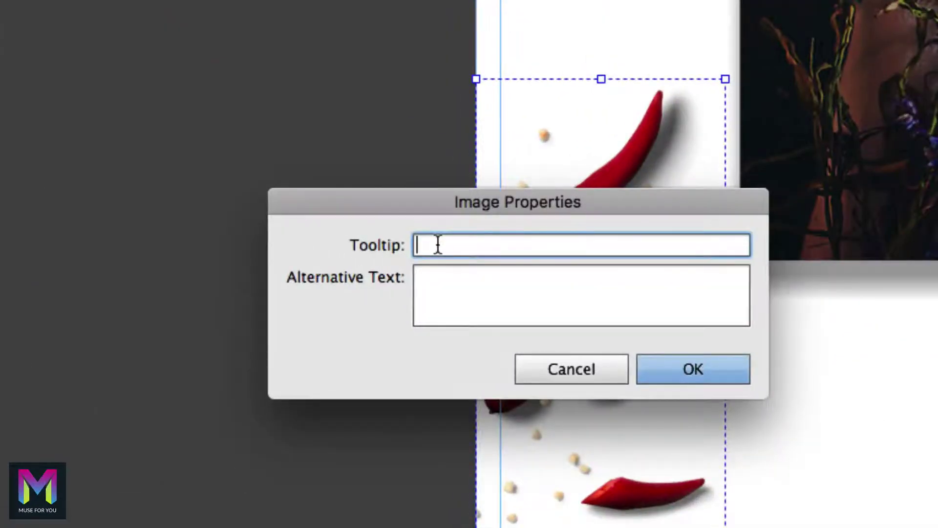
{"action": "type", "text": "Imag"}
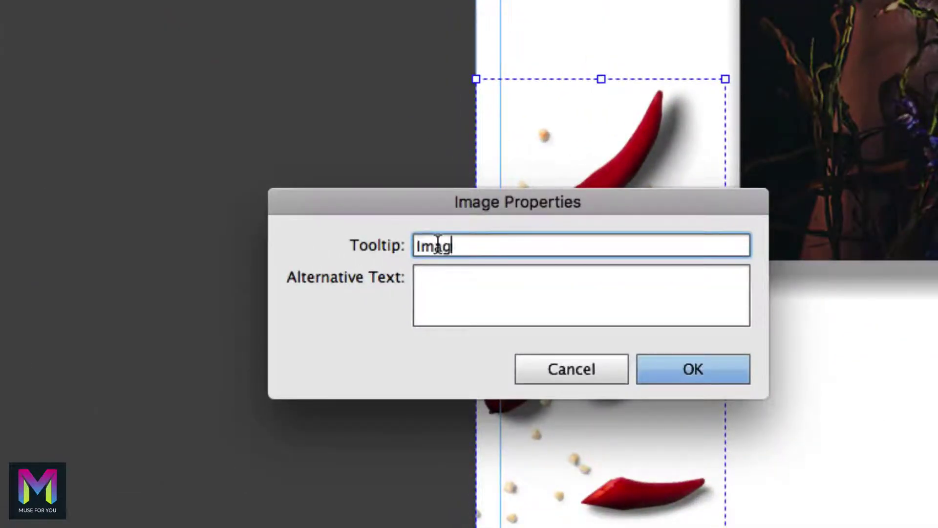
{"action": "type", "text": "e of Chilies"}
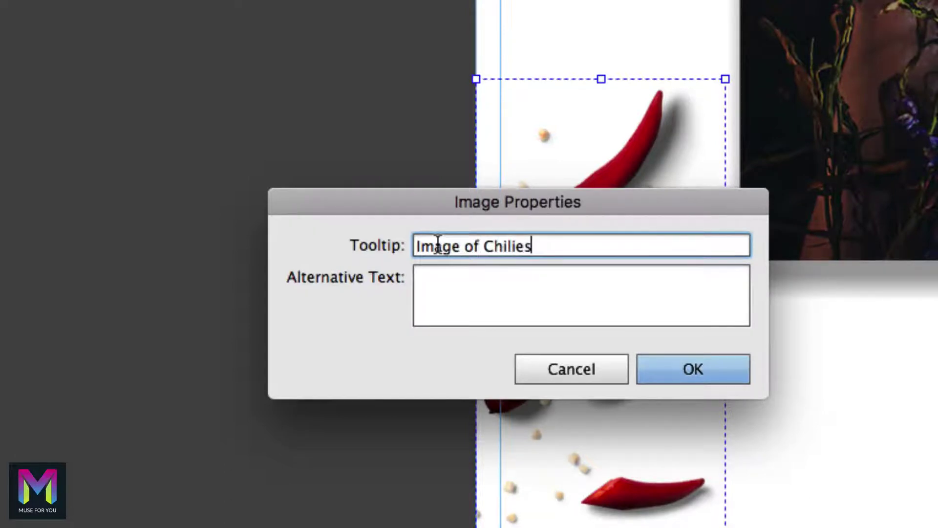
{"action": "key", "text": "Tab"}
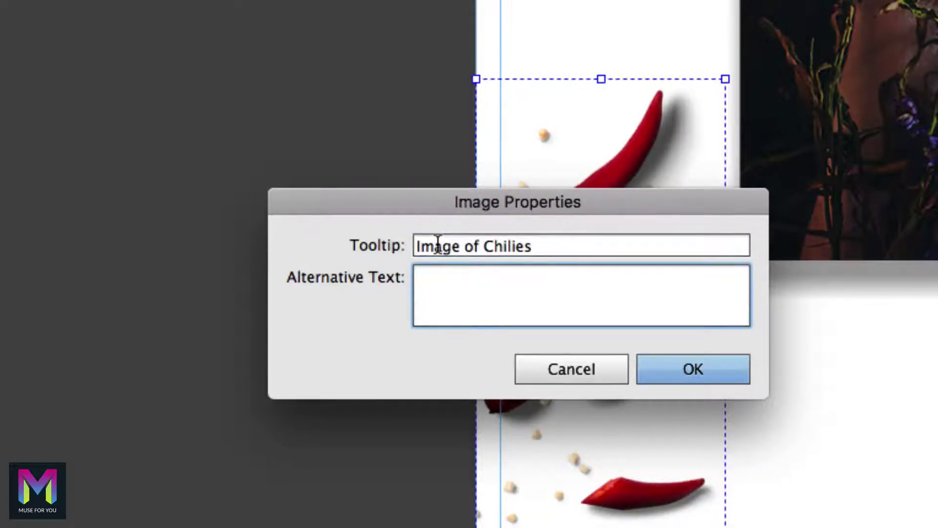
- Replace the word "Chilies" in the tooltip so that it reads "Image of Peppers"
{"action": "left_click_drag", "start_coordinate": [527, 209], "coordinate": [528, 272]}
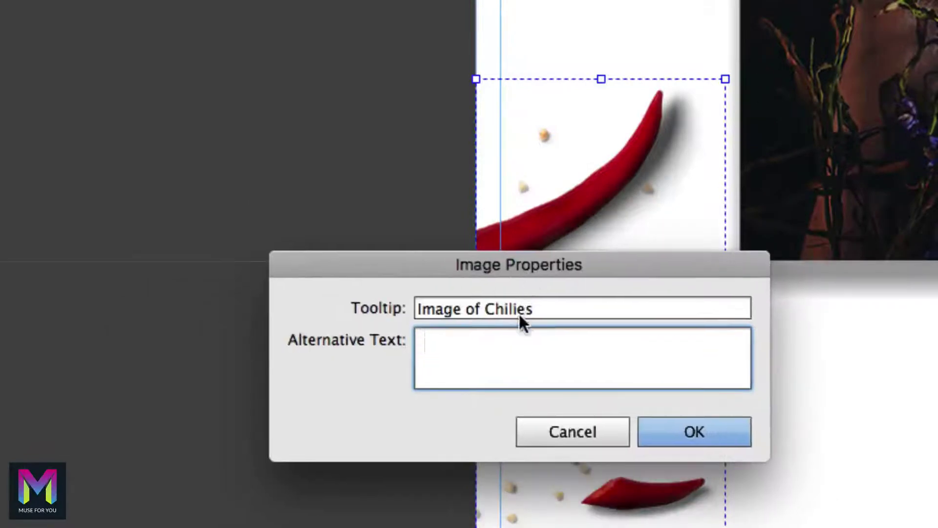
{"action": "double_click", "coordinate": [514, 308]}
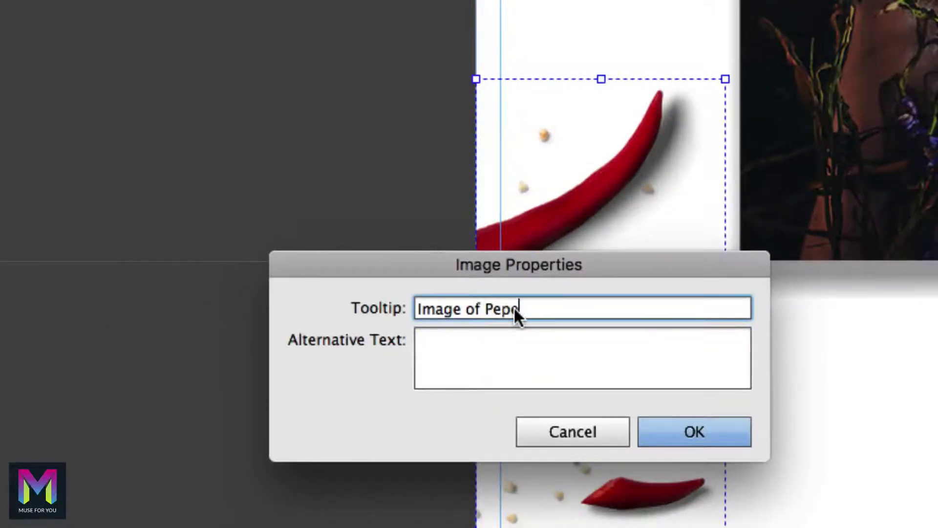
{"action": "type", "text": "Peppers"}
- Enter "Image of Peppers for Food Bank" as the image's alternative text
{"action": "left_click", "coordinate": [492, 340]}
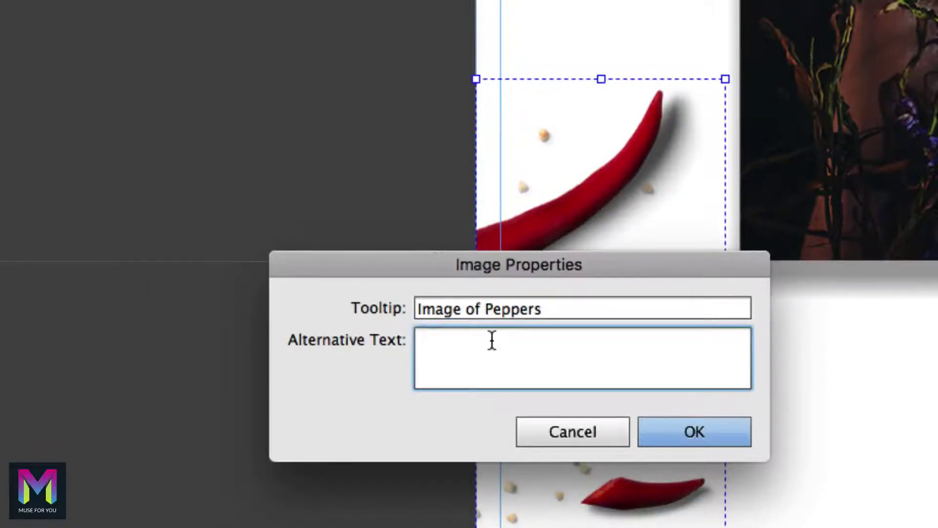
{"action": "type", "text": "Image of Pper"}
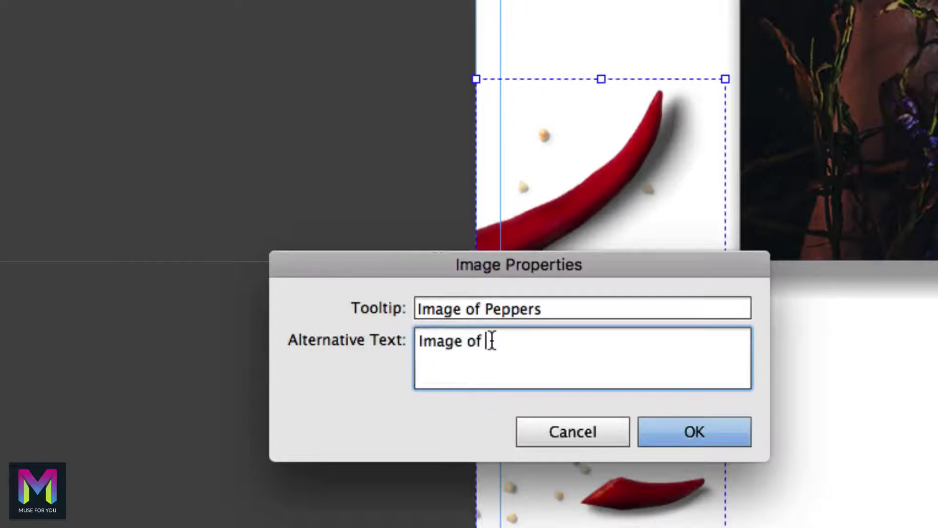
{"action": "key", "text": "BackSpace"}
{"action": "key", "text": "BackSpace"}
{"action": "key", "text": "BackSpace"}
{"action": "type", "text": "epper sfor"}
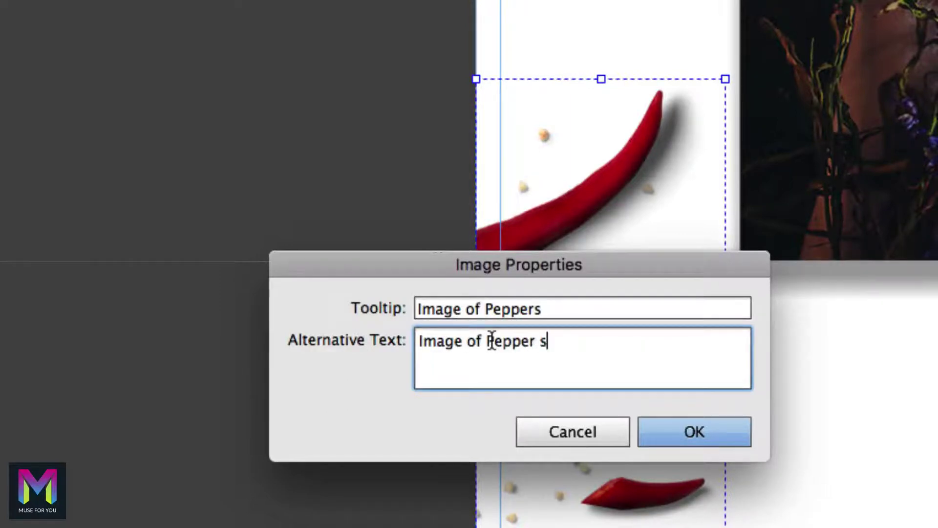
{"action": "key", "text": "BackSpace"}
{"action": "key", "text": "BackSpace"}
{"action": "key", "text": "BackSpace"}
{"action": "key", "text": "BackSpace"}
{"action": "key", "text": "BackSpace"}
{"action": "key", "text": "BackSpace"}
{"action": "type", "text": "s for Food b"}
{"action": "key", "text": "BackSpace"}
{"action": "type", "text": "Bank"}
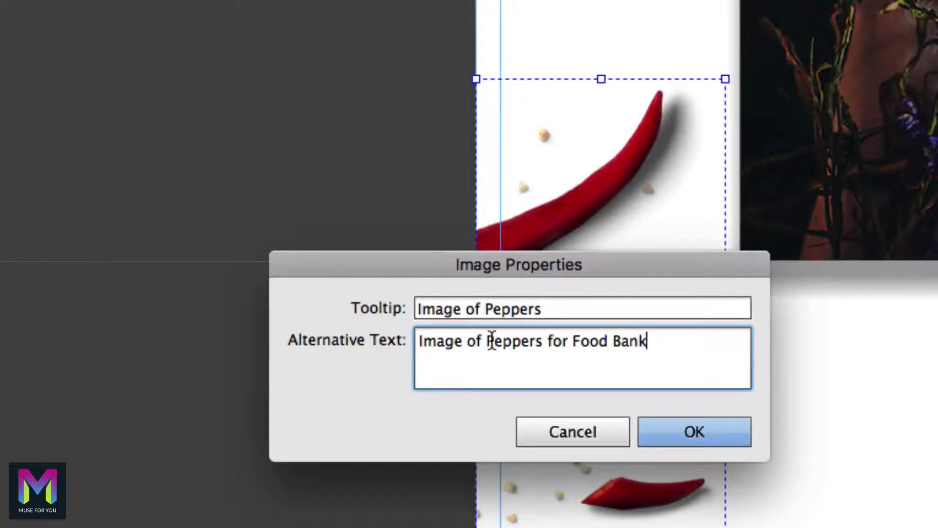
- Add a period at the end of the alternative text and apply the image properties
{"action": "left_click", "coordinate": [690, 429]}
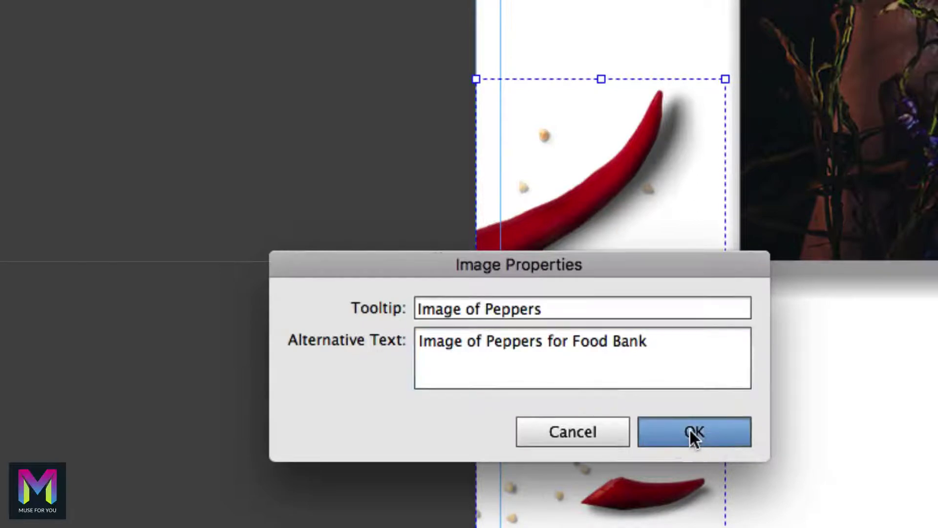
{"action": "left_click", "coordinate": [666, 363]}
{"action": "type", "text": "."}
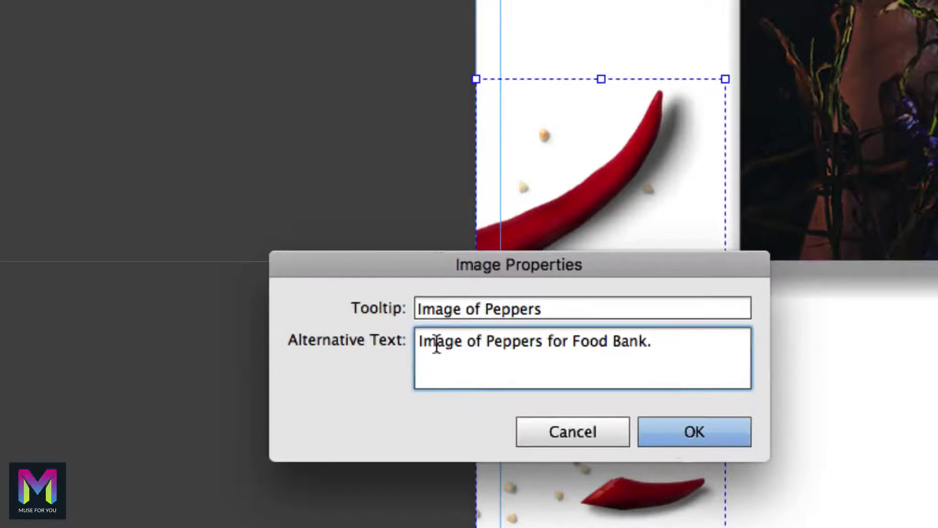
{"action": "left_click", "coordinate": [702, 432]}
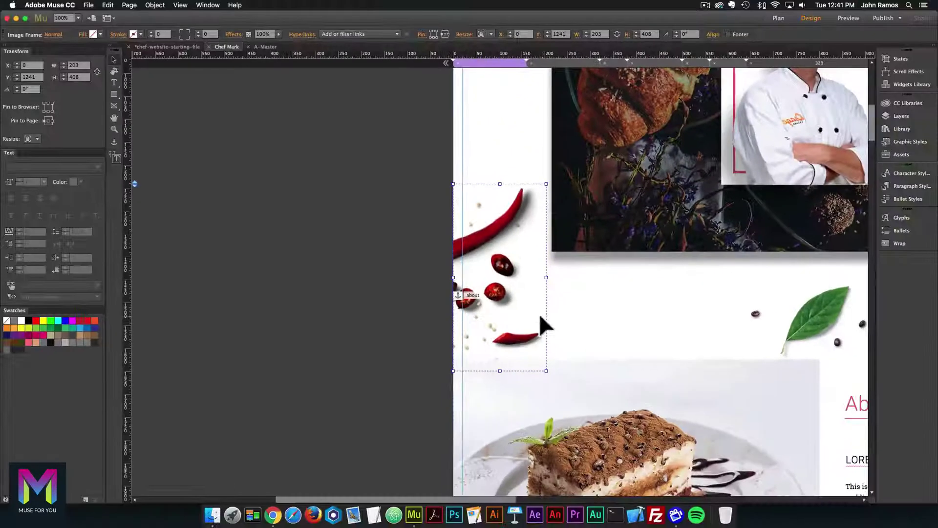
{"action": "scroll", "coordinate": [836, 298], "scroll_direction": "right", "scroll_amount": 5}
{"action": "scroll", "coordinate": [827, 300], "scroll_direction": "right", "scroll_amount": 1}
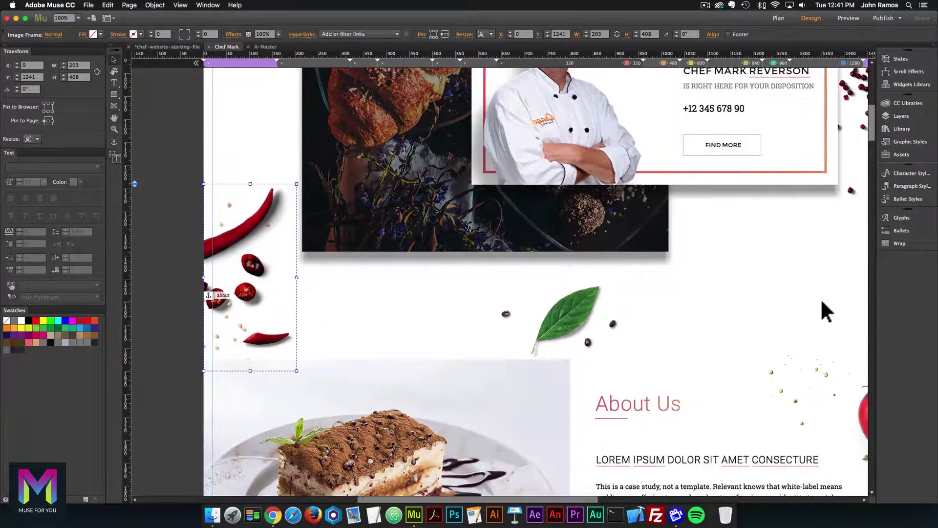
- Give the green leaf image the tooltip "Image of Leaf and Beans" and the alternative text "Image of Leaf and Beans for Food Bank."
{"action": "left_click", "coordinate": [583, 314]}
{"action": "right_click", "coordinate": [575, 289]}
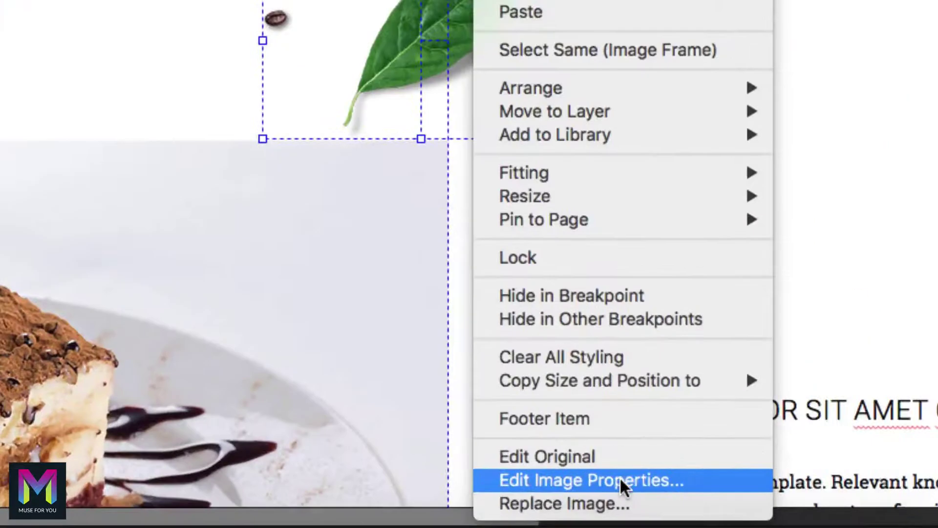
{"action": "left_click", "coordinate": [629, 484]}
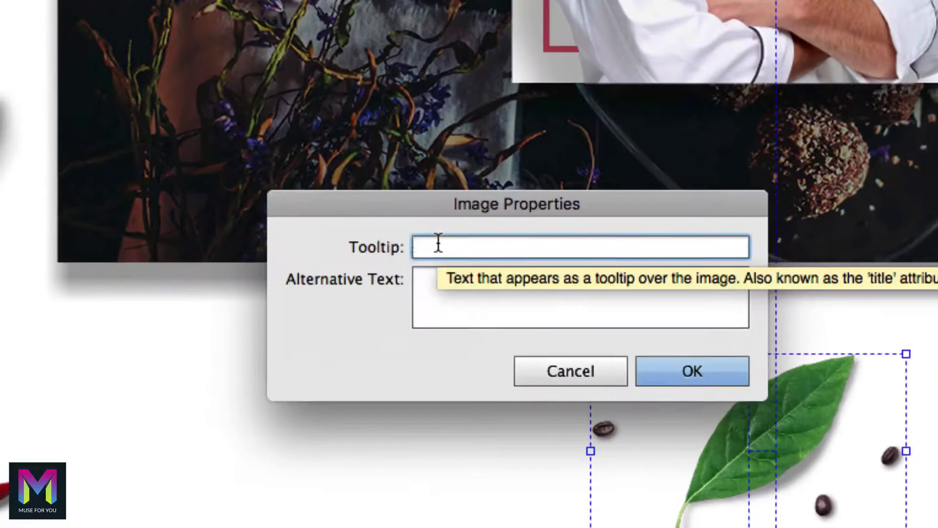
{"action": "type", "text": "Image of Leaf and Beans"}
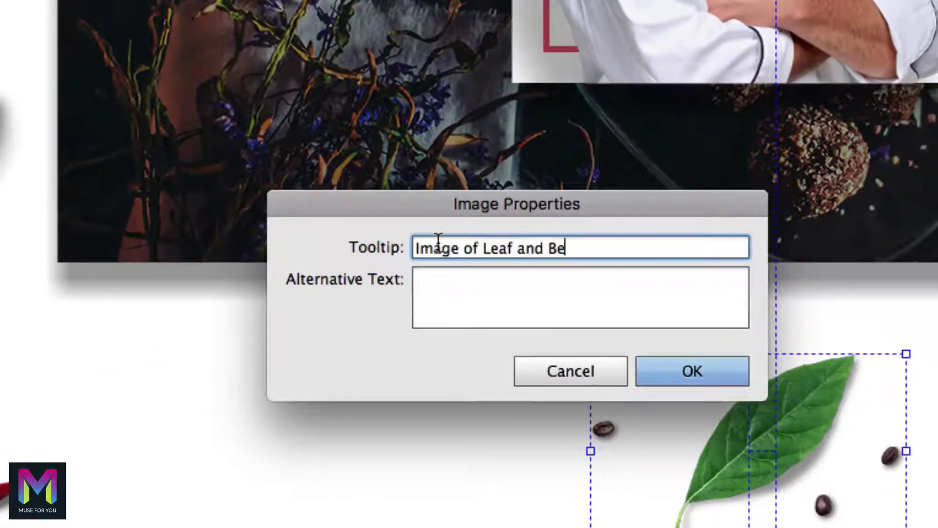
{"action": "key", "text": "Tab"}
{"action": "type", "text": "Image of "}
{"action": "type", "text": "Leaf and Beans fo"}
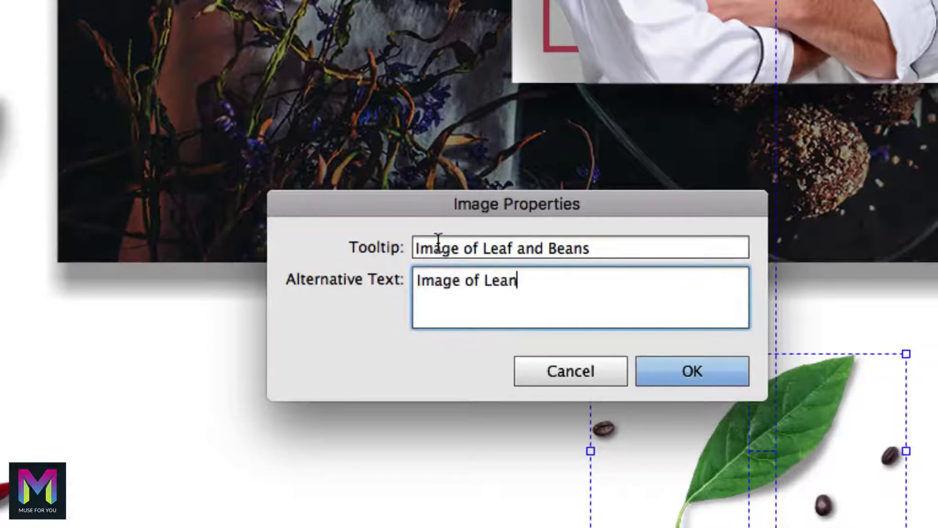
{"action": "type", "text": "r Food Bank."}
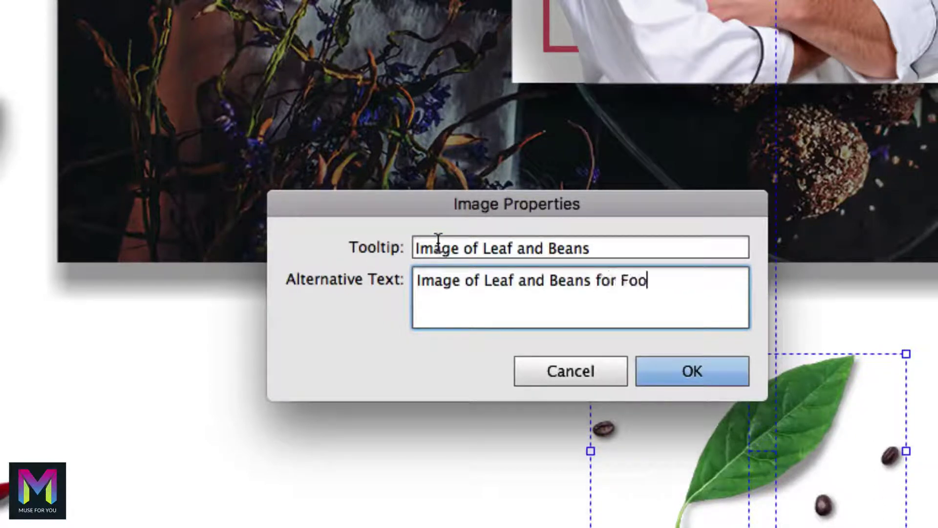
{"action": "left_click", "coordinate": [679, 370]}
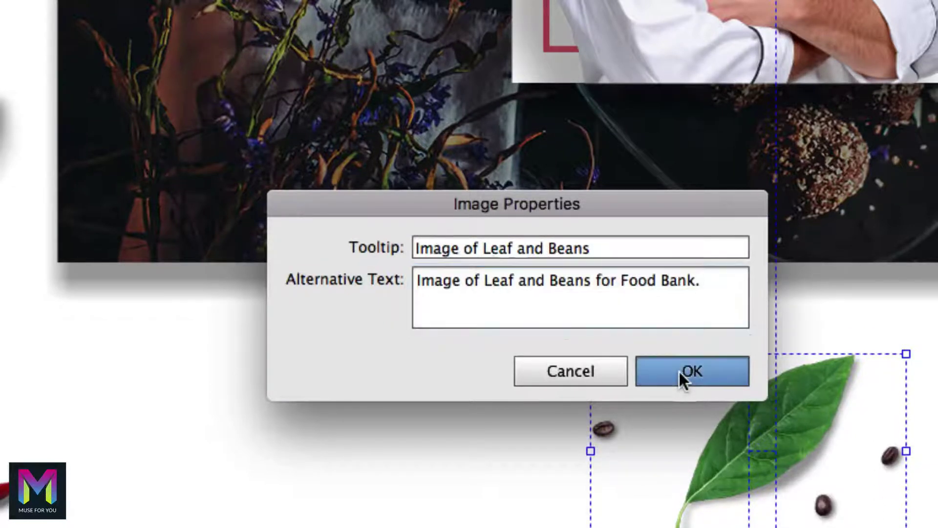
- Open the image properties of the tomato image beside the About Us heading and enter the tooltip "Image of Tomato"
{"action": "scroll", "coordinate": [761, 344], "scroll_direction": "right", "scroll_amount": 6}
{"action": "scroll", "coordinate": [761, 344], "scroll_direction": "down", "scroll_amount": 2}
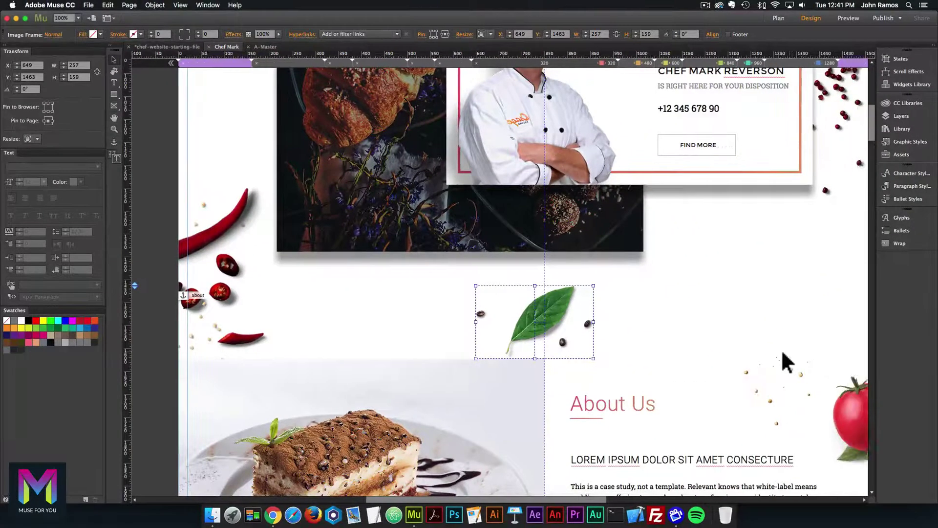
{"action": "left_click", "coordinate": [762, 356]}
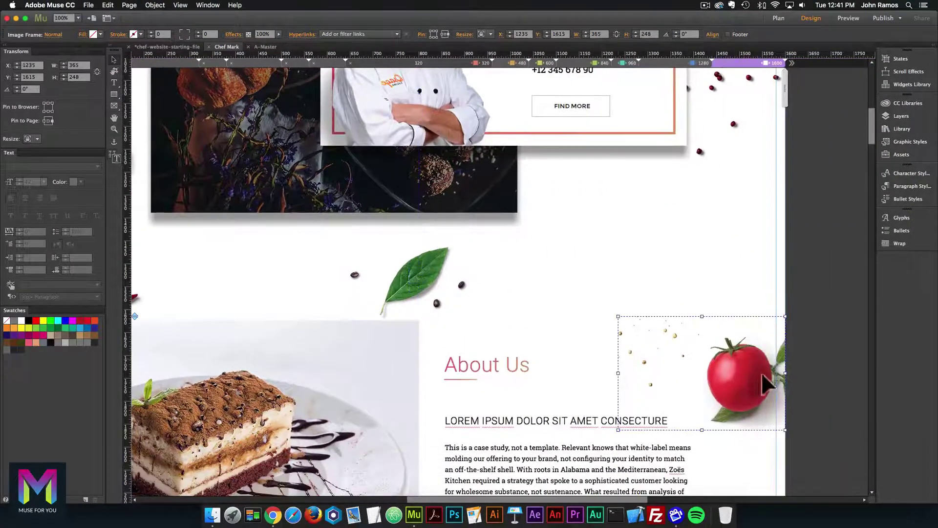
{"action": "right_click", "coordinate": [726, 360]}
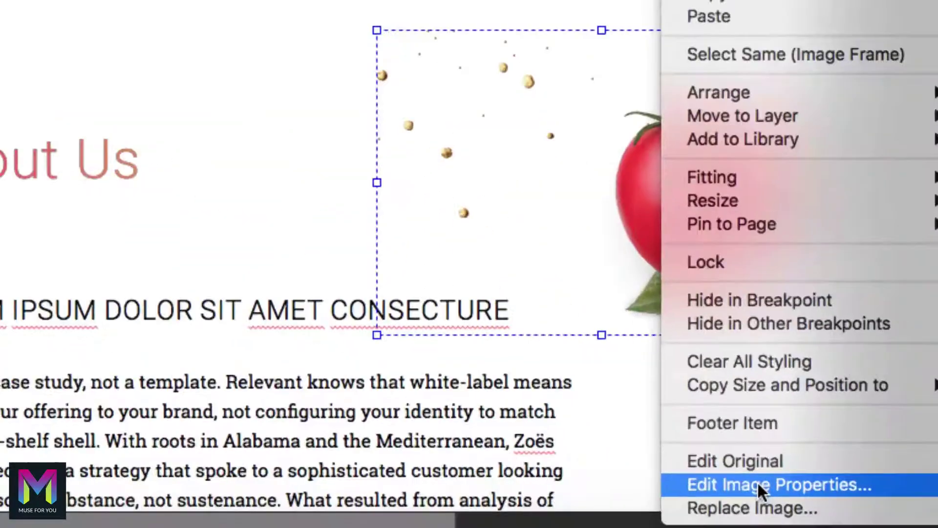
{"action": "left_click", "coordinate": [761, 484]}
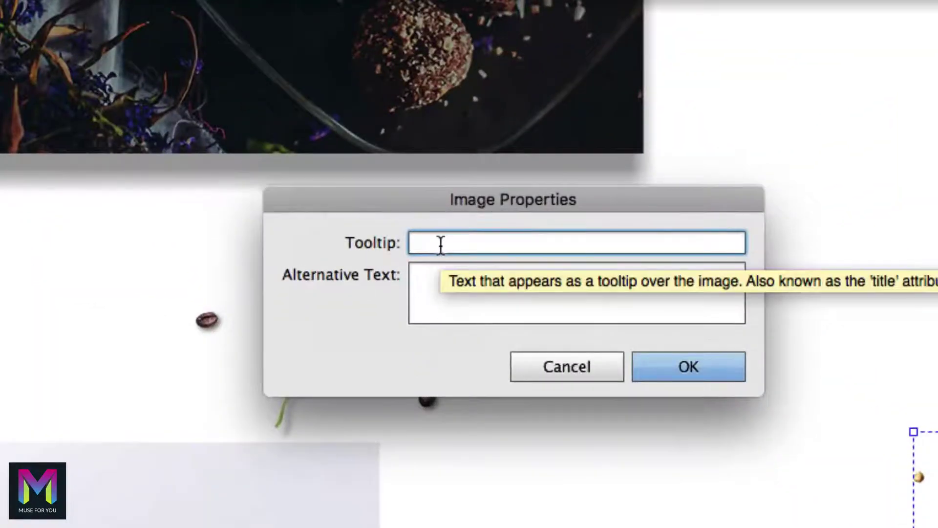
{"action": "type", "text": "Image of"}
{"action": "key", "text": "BackSpace"}
{"action": "key", "text": "BackSpace"}
{"action": "key", "text": "BackSpace"}
{"action": "key", "text": "BackSpace"}
{"action": "type", "text": "ge of Tomato"}
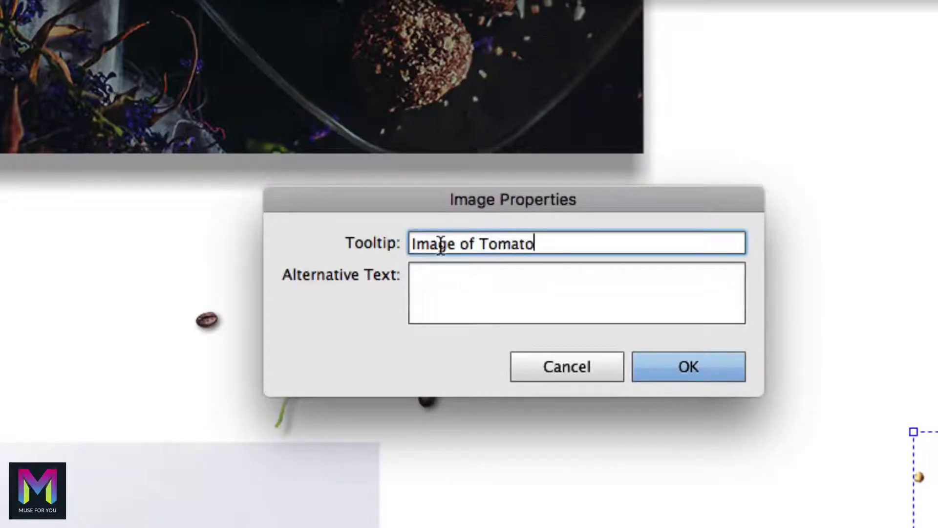
- Enter "Image of Tomato for Food Bank." as the tomato image's alternative text and apply the image properties
{"action": "key", "text": "Tab"}
{"action": "type", "text": "Image "}
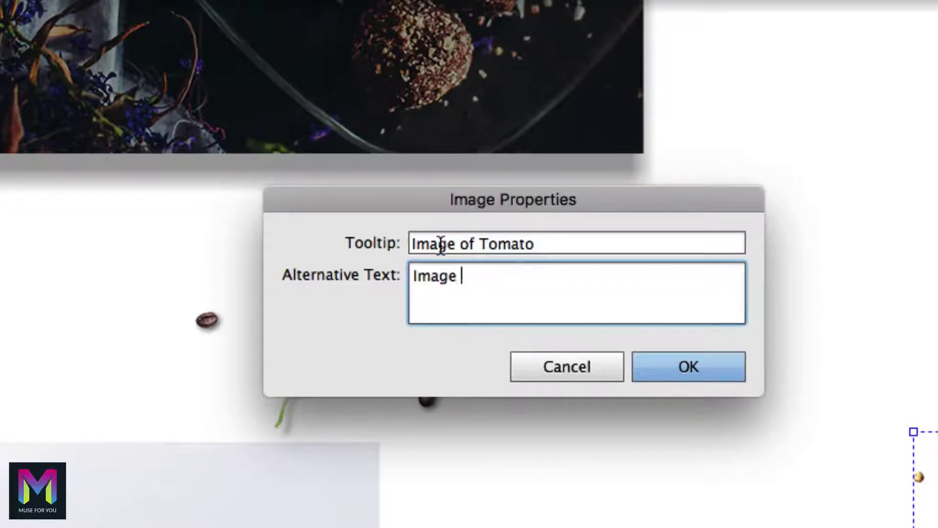
{"action": "type", "text": "of Tomato for Food Bank."}
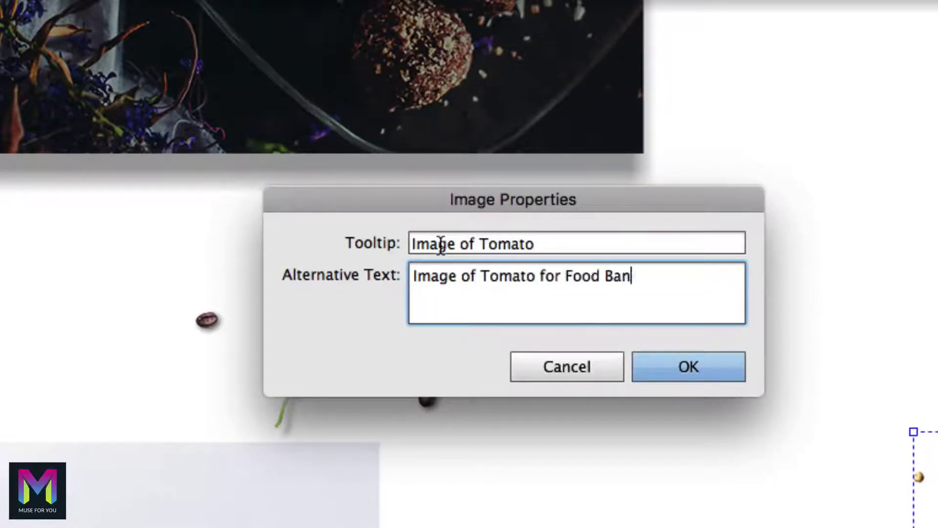
{"action": "left_click", "coordinate": [665, 370]}
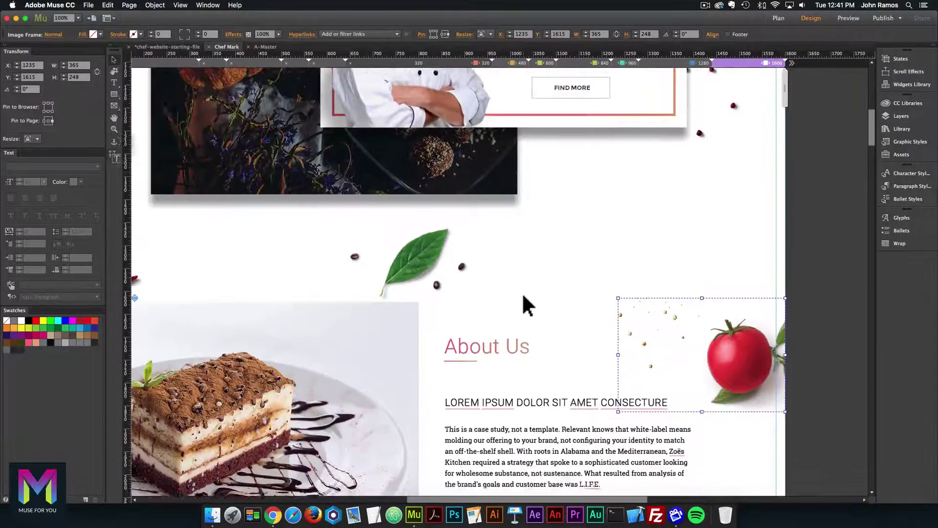
- Check whether the Avocado Sandwich card's background image in the Recipes section offers image properties
{"action": "scroll", "coordinate": [523, 293], "scroll_direction": "down", "scroll_amount": 2}
{"action": "scroll", "coordinate": [524, 292], "scroll_direction": "down", "scroll_amount": 9}
{"action": "scroll", "coordinate": [523, 292], "scroll_direction": "left", "scroll_amount": 2}
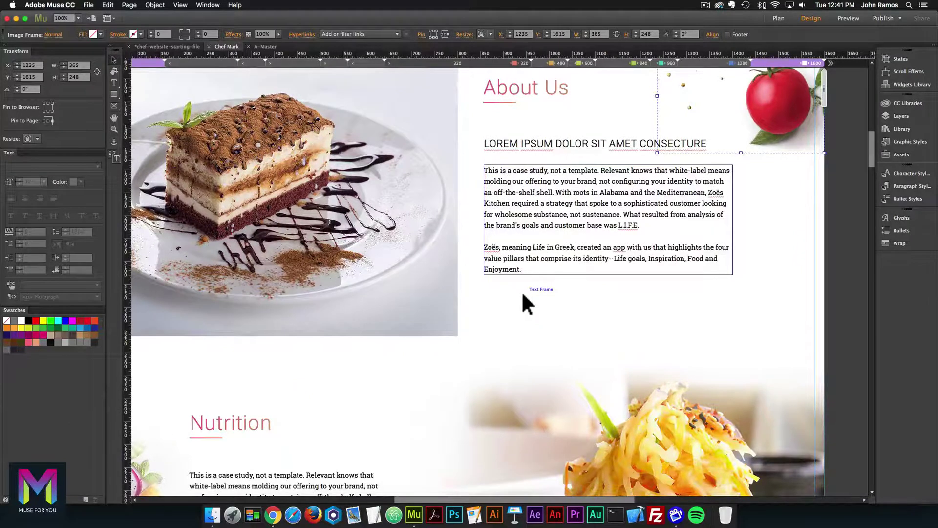
{"action": "key", "text": "super+minus"}
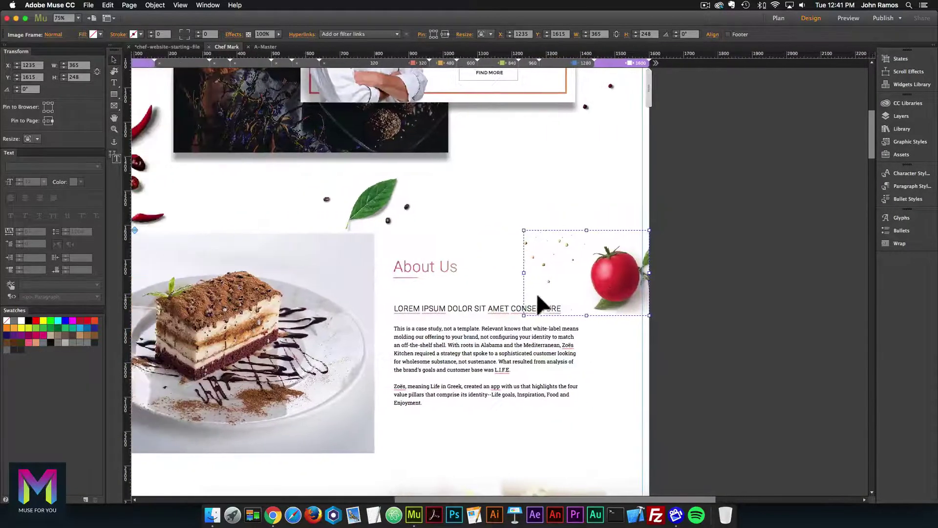
{"action": "scroll", "coordinate": [537, 296], "scroll_direction": "left", "scroll_amount": 5}
{"action": "scroll", "coordinate": [537, 296], "scroll_direction": "down", "scroll_amount": 14}
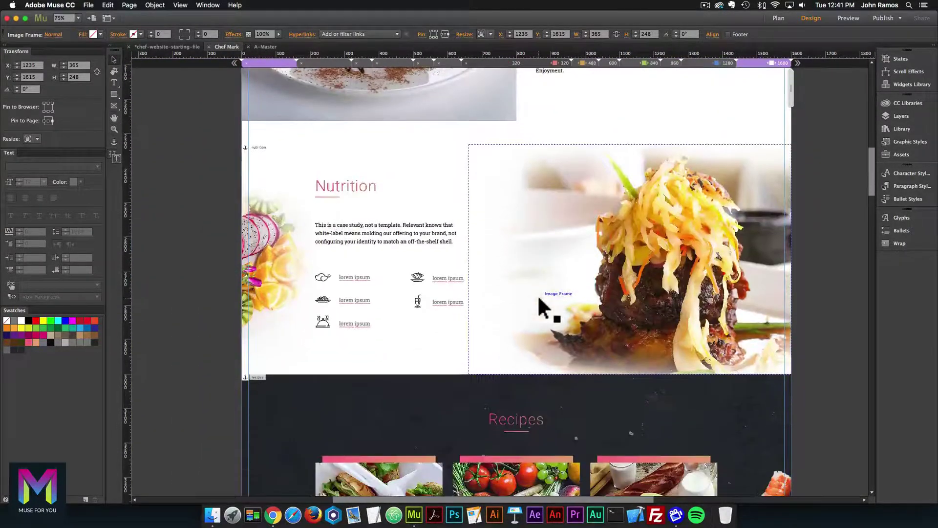
{"action": "scroll", "coordinate": [454, 306], "scroll_direction": "down", "scroll_amount": 9}
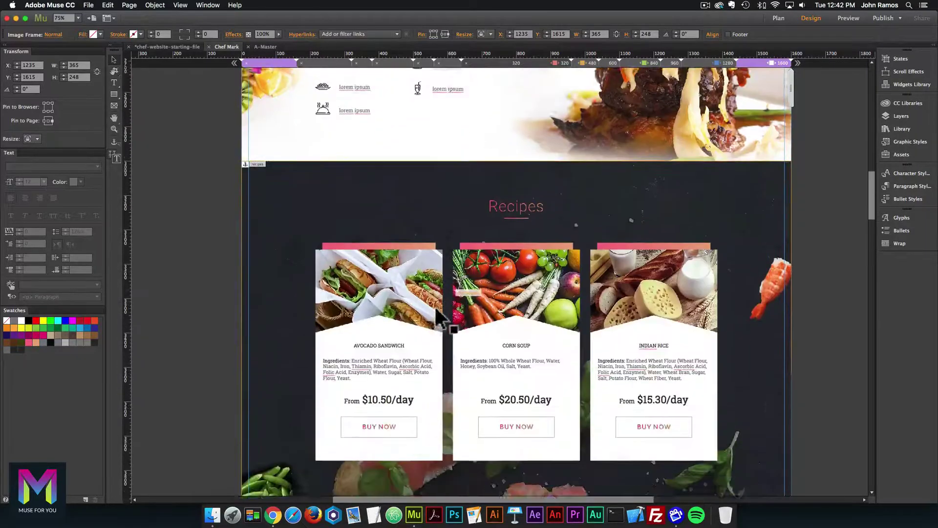
{"action": "scroll", "coordinate": [435, 307], "scroll_direction": "down", "scroll_amount": 1}
{"action": "left_click", "coordinate": [409, 267]}
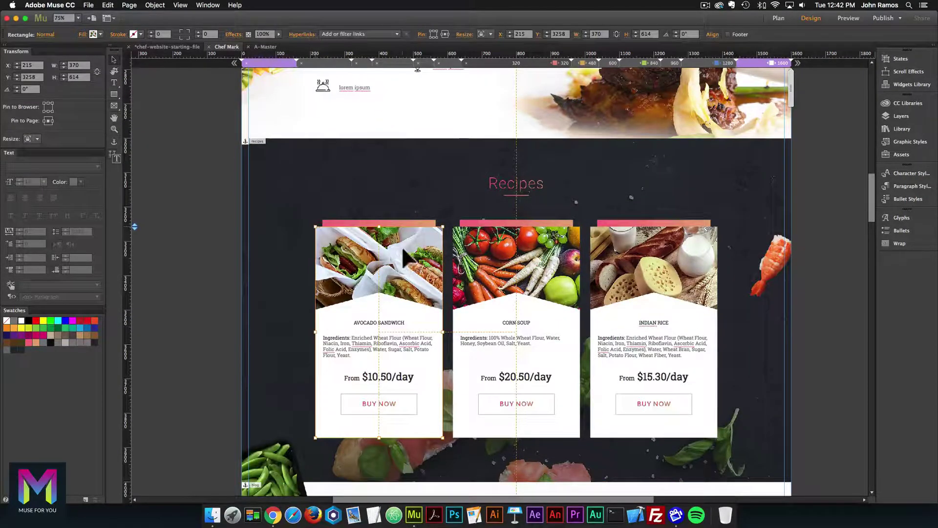
{"action": "right_click", "coordinate": [402, 246]}
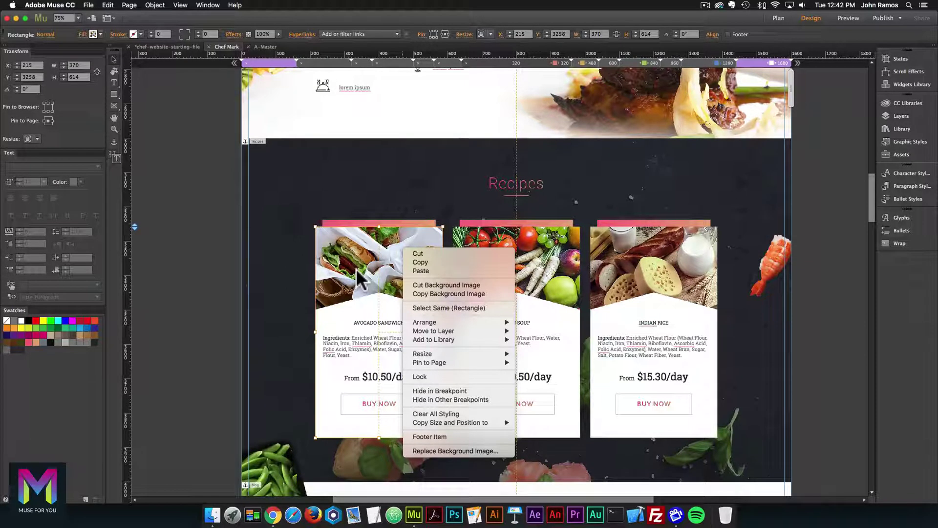
{"action": "left_click", "coordinate": [198, 220]}
- Look over the remaining images from the Recipes section down to the Our Blog section
{"action": "scroll", "coordinate": [202, 242], "scroll_direction": "down", "scroll_amount": 3}
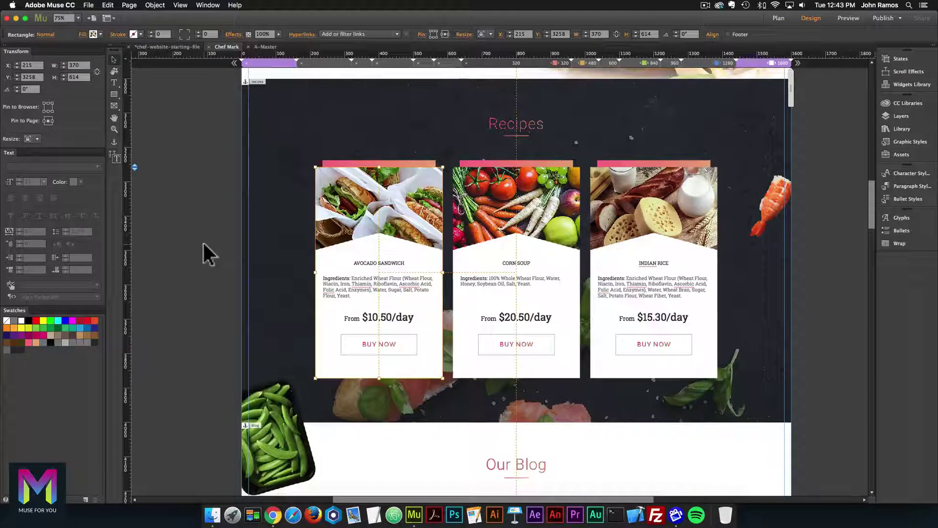
{"action": "scroll", "coordinate": [273, 263], "scroll_direction": "down", "scroll_amount": 4}
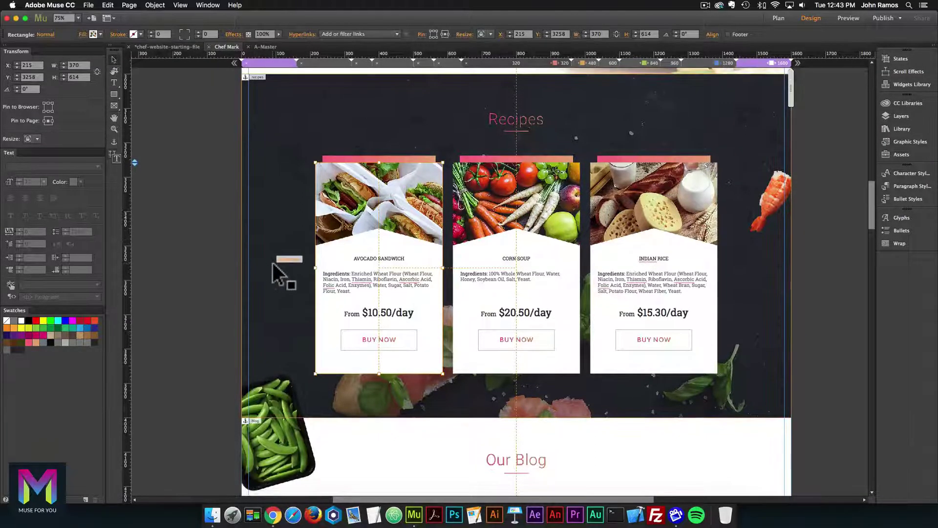
{"action": "left_click", "coordinate": [198, 287]}
{"action": "scroll", "coordinate": [201, 288], "scroll_direction": "down", "scroll_amount": 2}
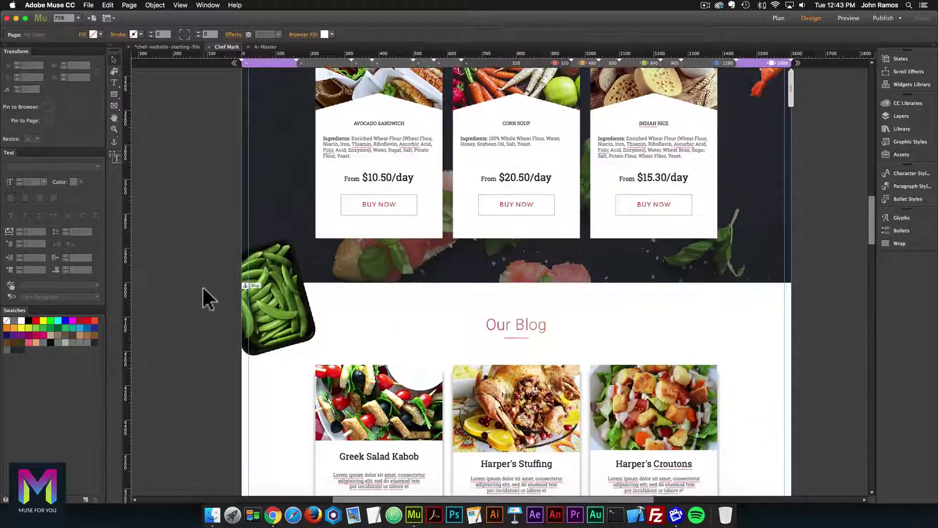
{"action": "scroll", "coordinate": [202, 288], "scroll_direction": "down", "scroll_amount": 3}
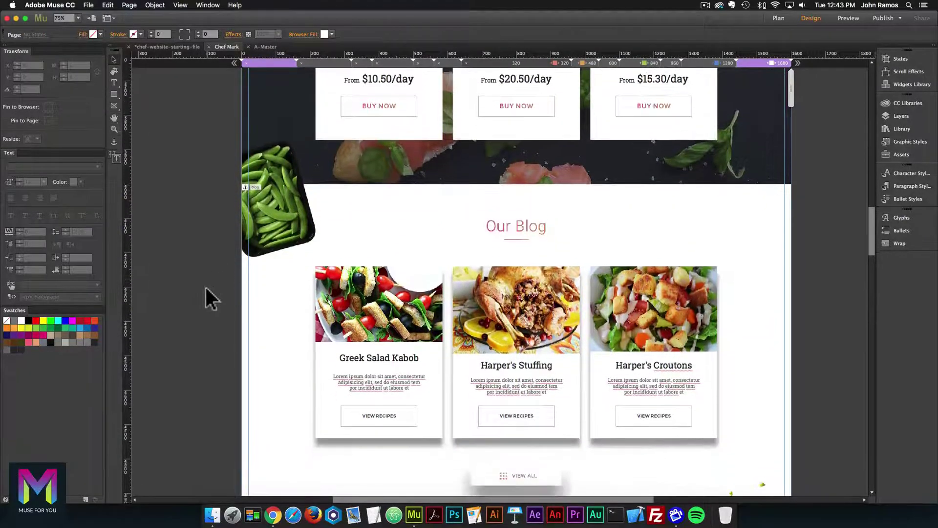
{"action": "scroll", "coordinate": [203, 286], "scroll_direction": "down", "scroll_amount": 1}
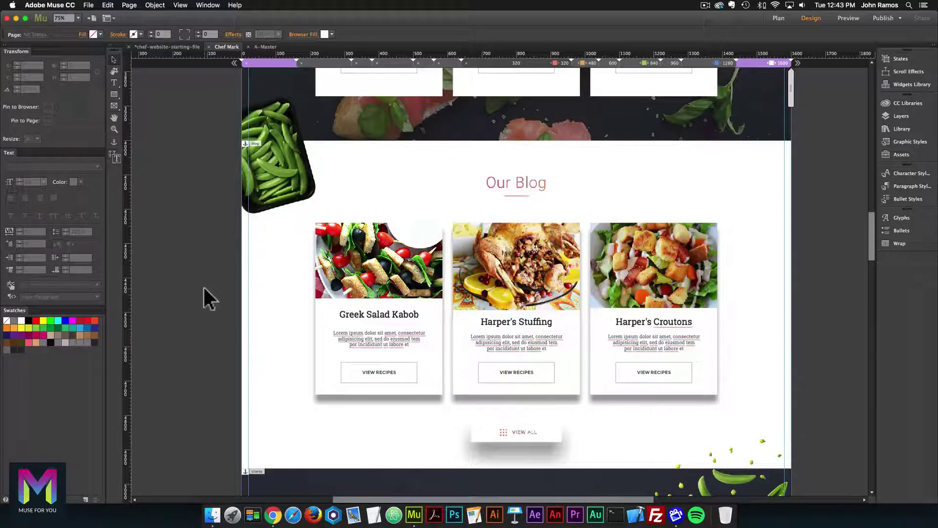
- Switch to Chrome and load museforyoushop.com in a new tab to view its favicon
{"action": "left_click", "coordinate": [268, 495]}
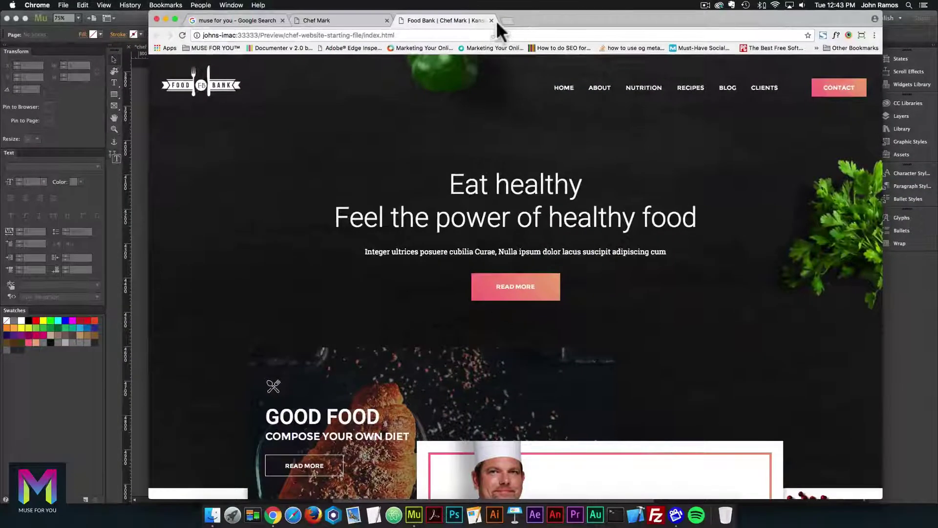
{"action": "left_click", "coordinate": [654, 25]}
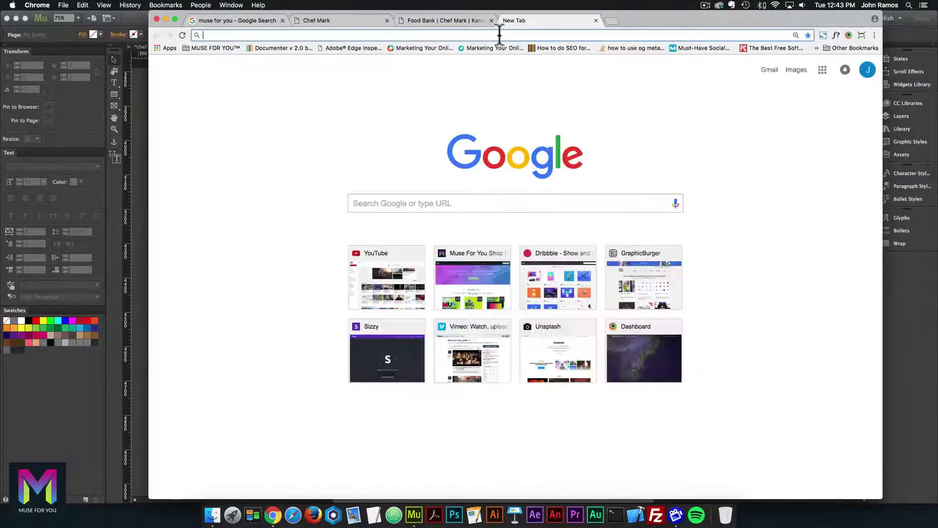
{"action": "type", "text": "museforyoushop.com"}
{"action": "key", "text": "Return"}
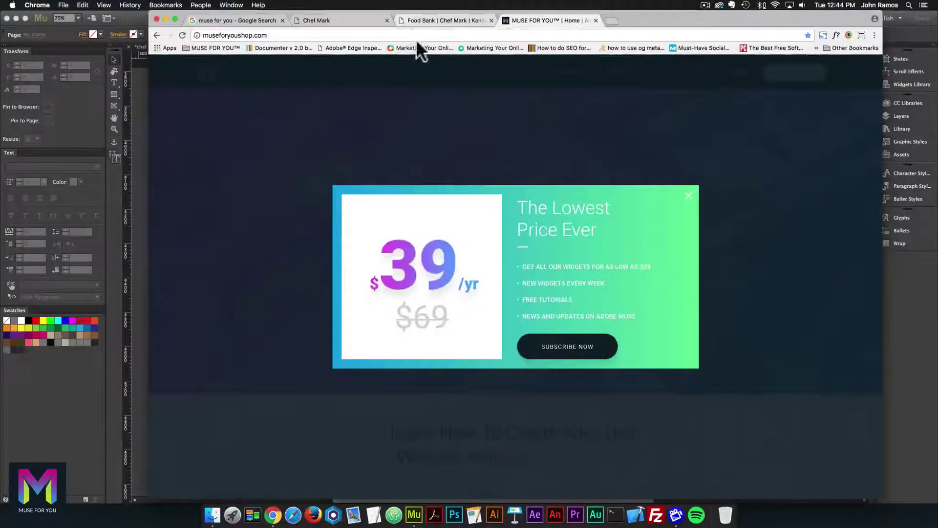
- Switch back to Adobe Muse and open the favicon image chooser in the site's content properties
{"action": "key", "text": "super+Tab"}
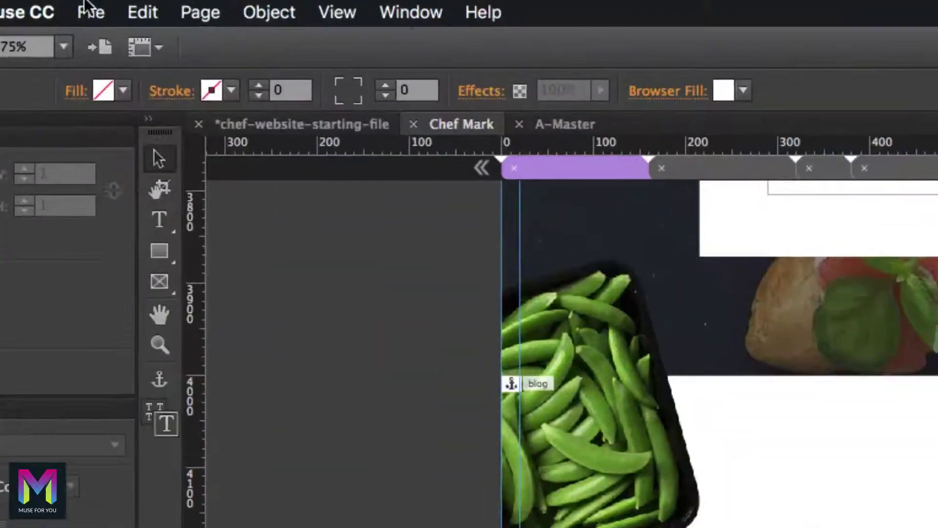
{"action": "left_click", "coordinate": [87, 4]}
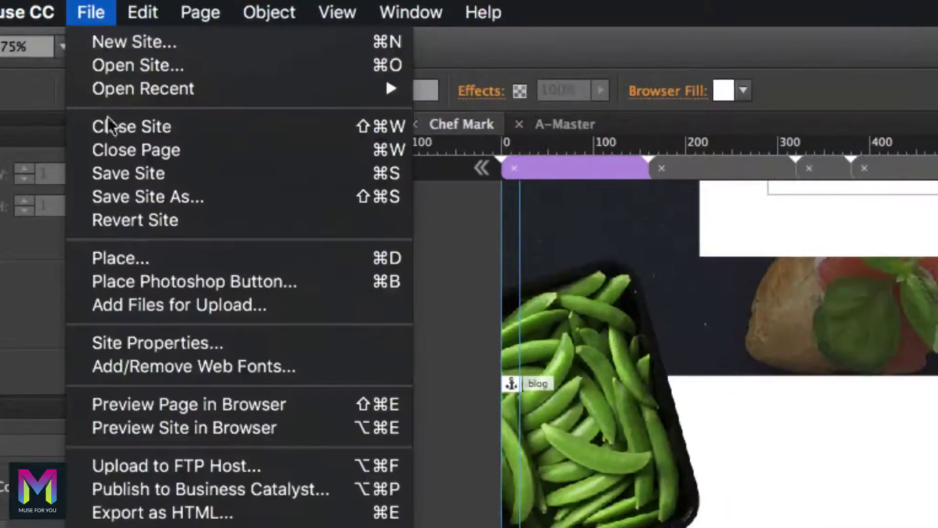
{"action": "left_click", "coordinate": [157, 341]}
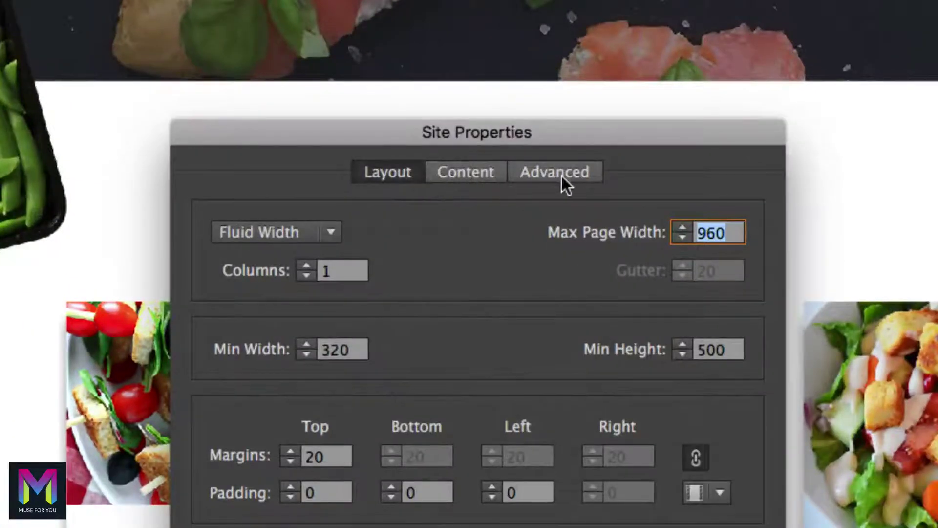
{"action": "left_click", "coordinate": [470, 171]}
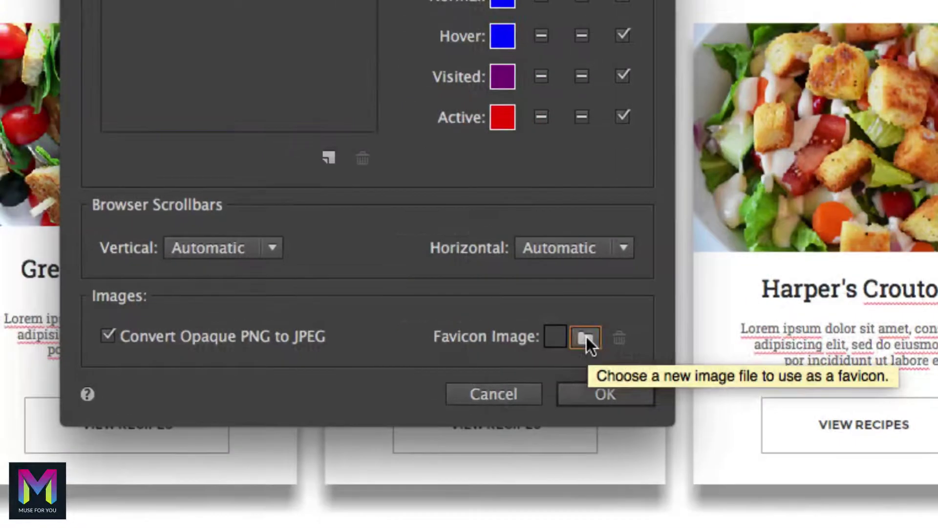
{"action": "left_click", "coordinate": [552, 326]}
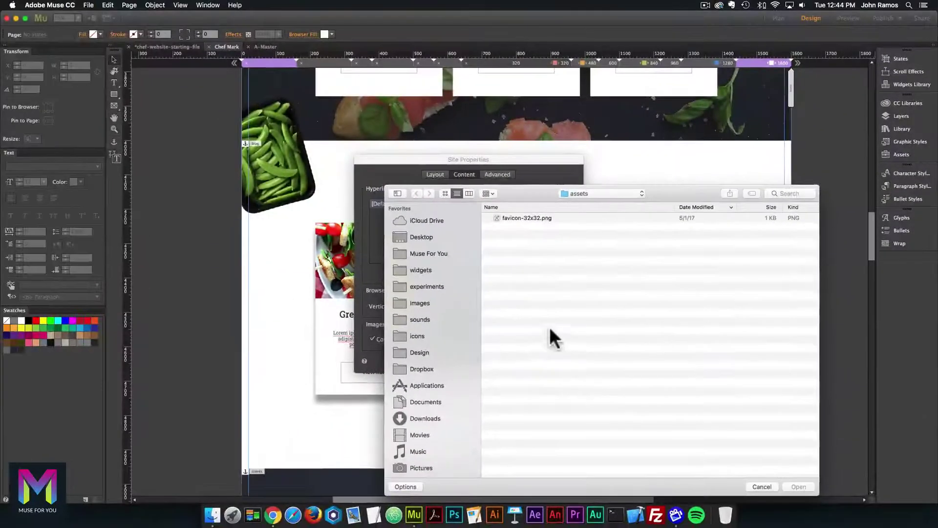
- Browse from the muse-for-you-building course folder to the assets folder inside day-14-seo-and-favicon
{"action": "left_click", "coordinate": [532, 218]}
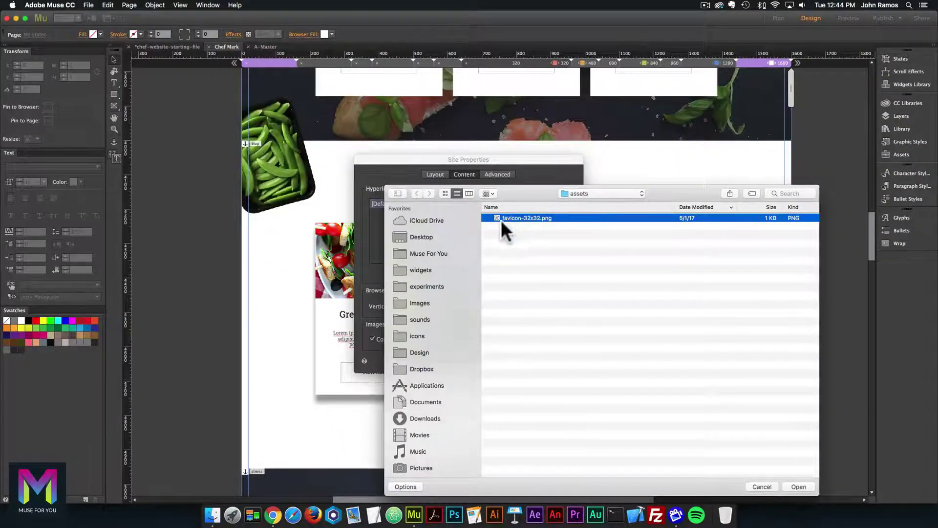
{"action": "left_click", "coordinate": [582, 194]}
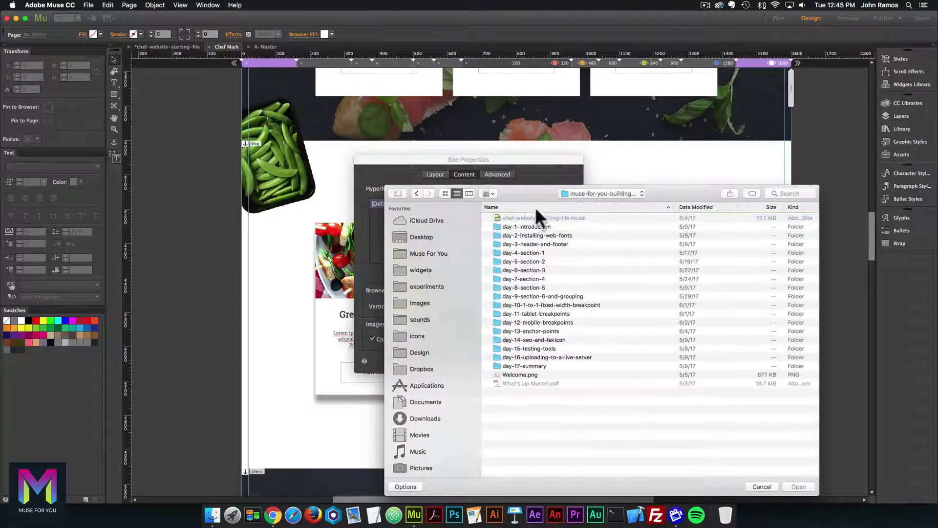
{"action": "left_click", "coordinate": [532, 339]}
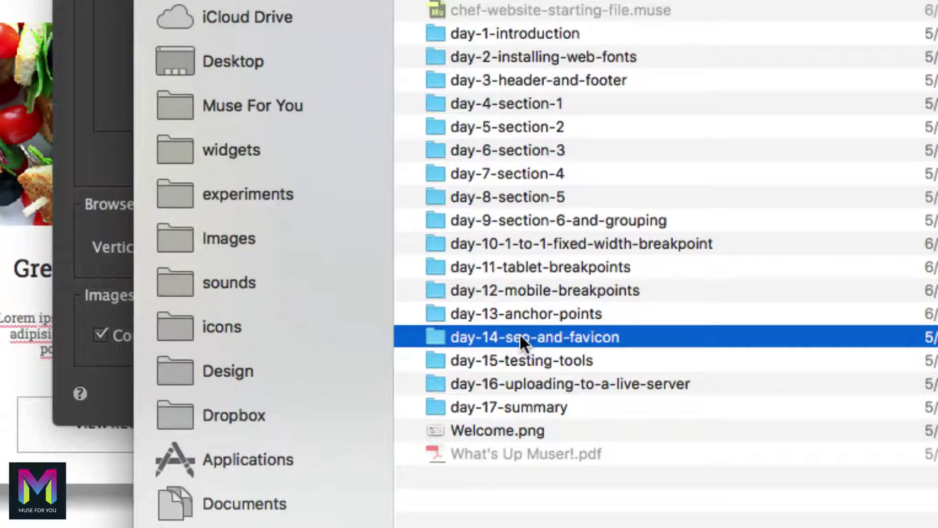
{"action": "double_click", "coordinate": [520, 333]}
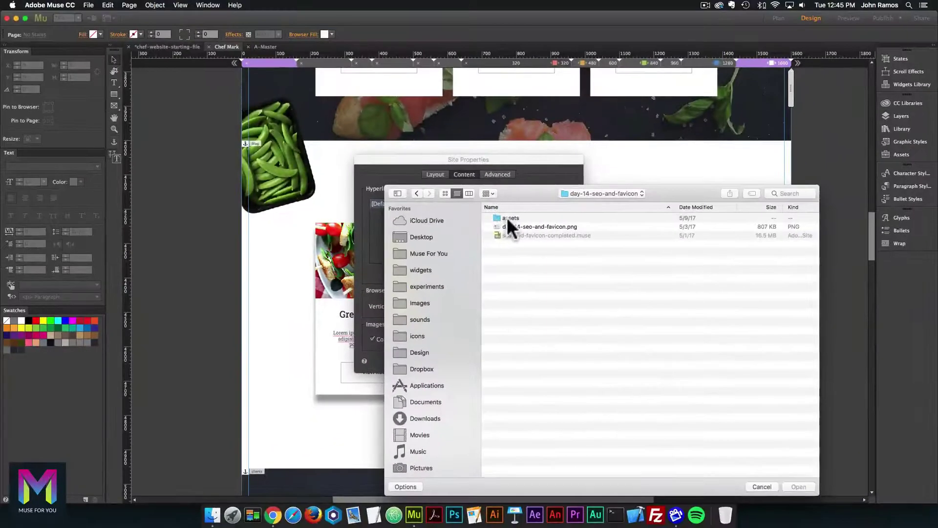
{"action": "left_click", "coordinate": [508, 218]}
{"action": "double_click", "coordinate": [508, 218]}
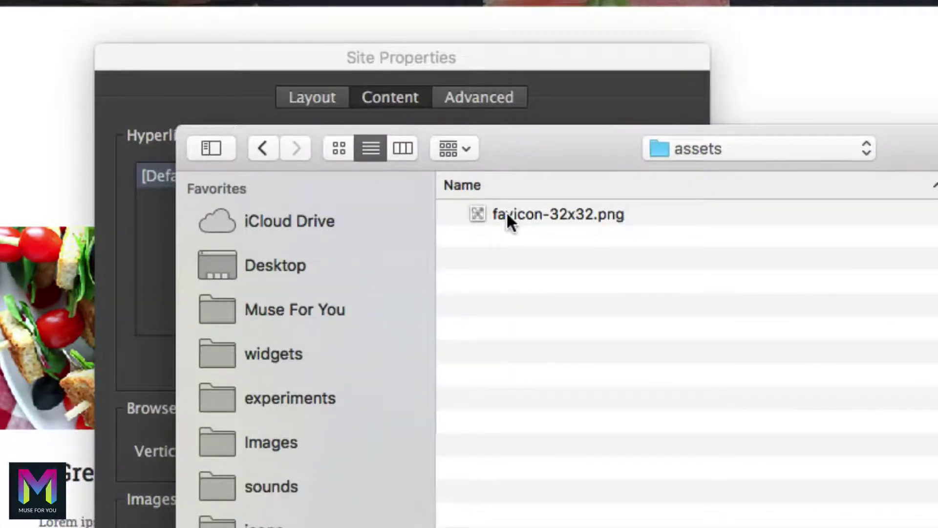
- Set favicon-32x32.png as the site's favicon, applying the site properties, and preview the page in the browser
{"action": "left_click", "coordinate": [536, 215]}
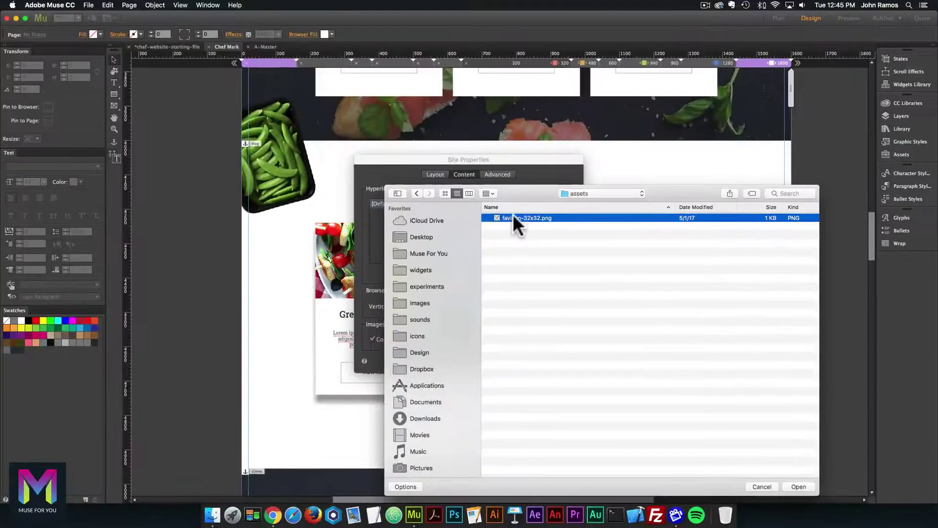
{"action": "double_click", "coordinate": [513, 215]}
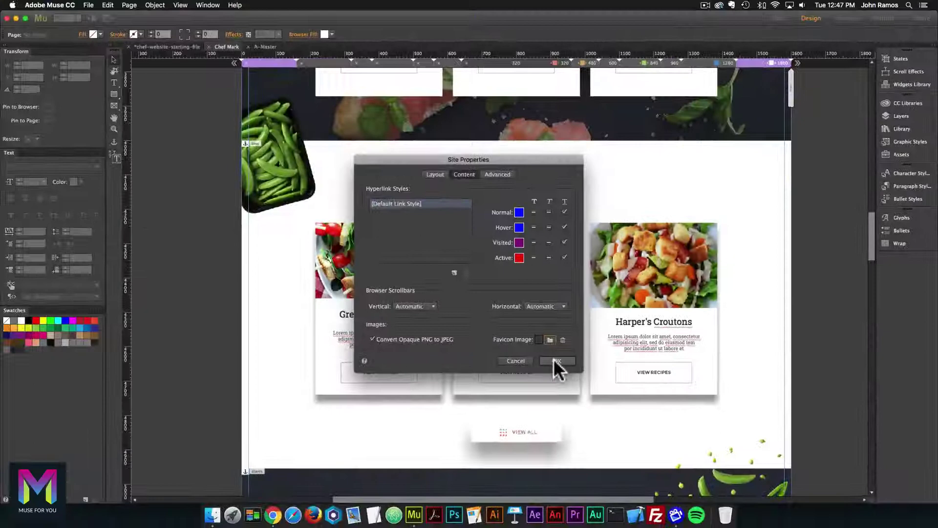
{"action": "left_click", "coordinate": [576, 394]}
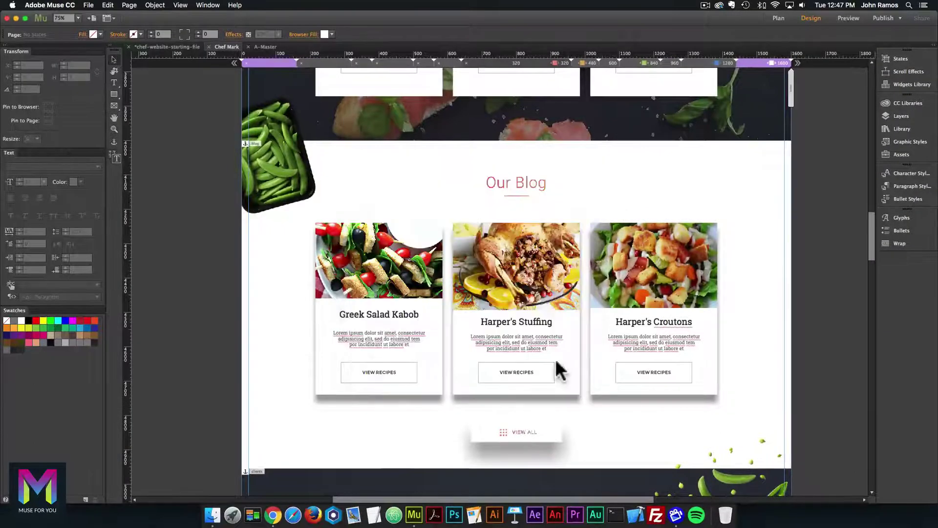
{"action": "left_click", "coordinate": [89, 5]}
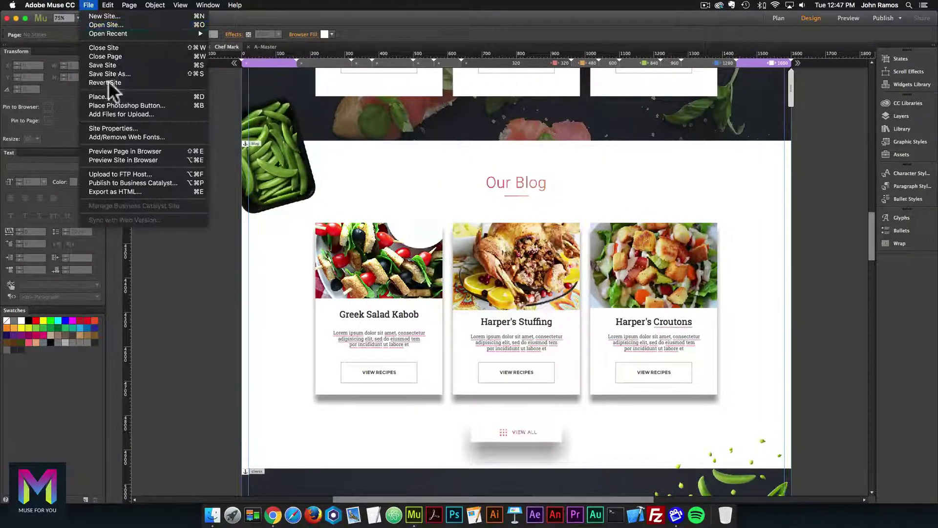
{"action": "left_click", "coordinate": [146, 150]}
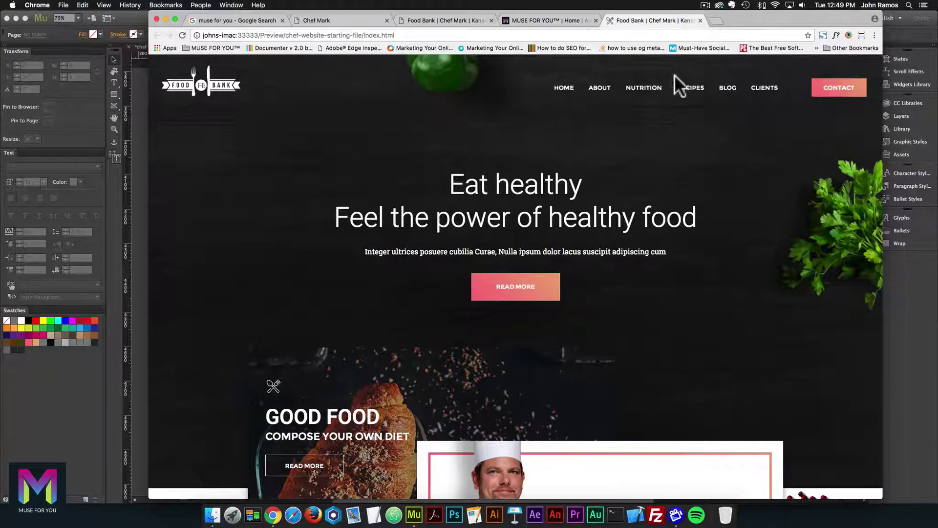
- Load favicon.cc in a new browser tab to view its favicon generator, and close that tab
{"action": "left_click", "coordinate": [717, 20]}
{"action": "type", "text": "favicon.c"}
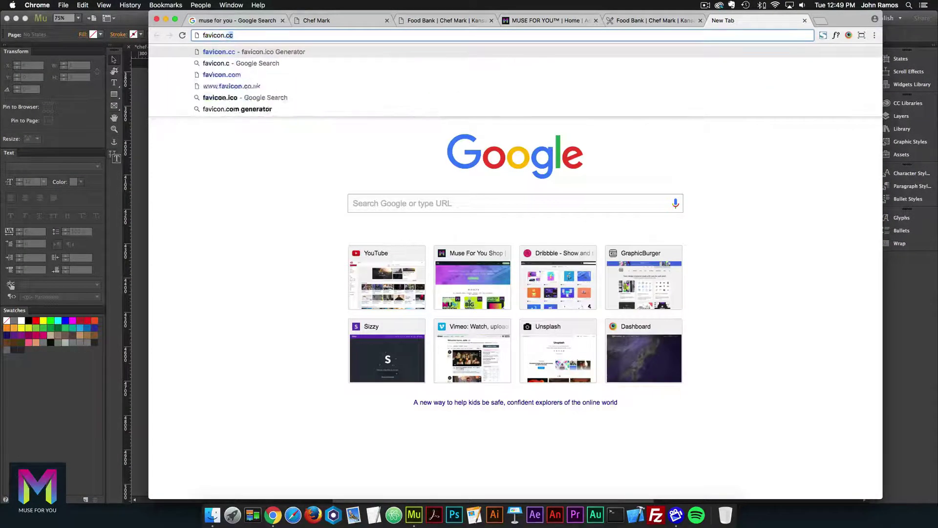
{"action": "key", "text": "Return"}
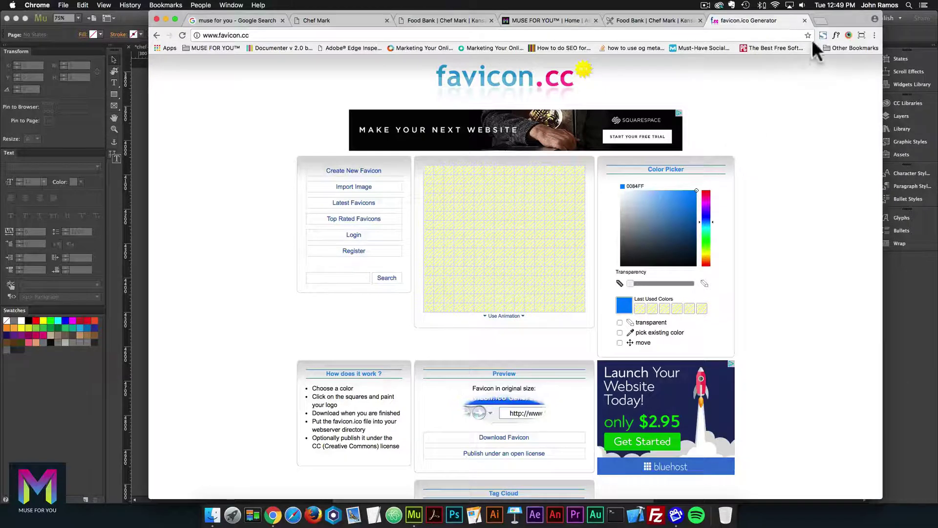
{"action": "left_click", "coordinate": [804, 20]}
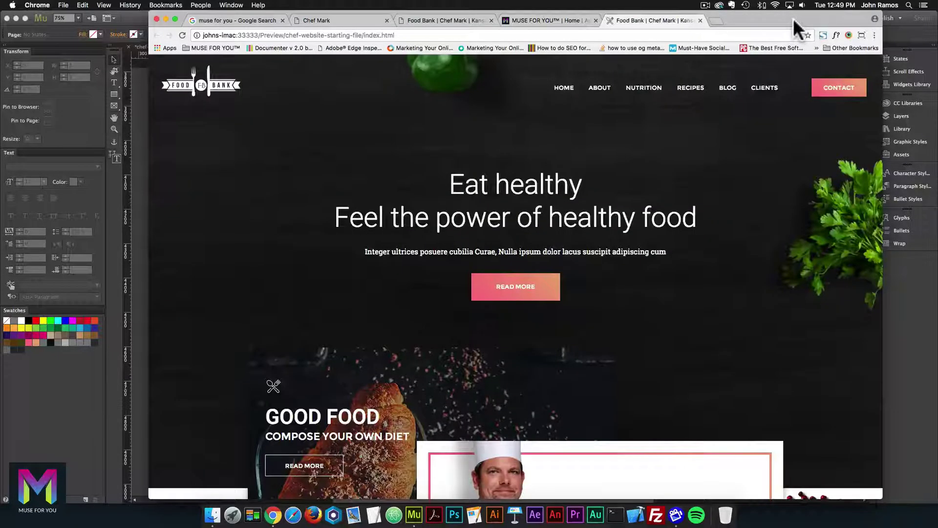